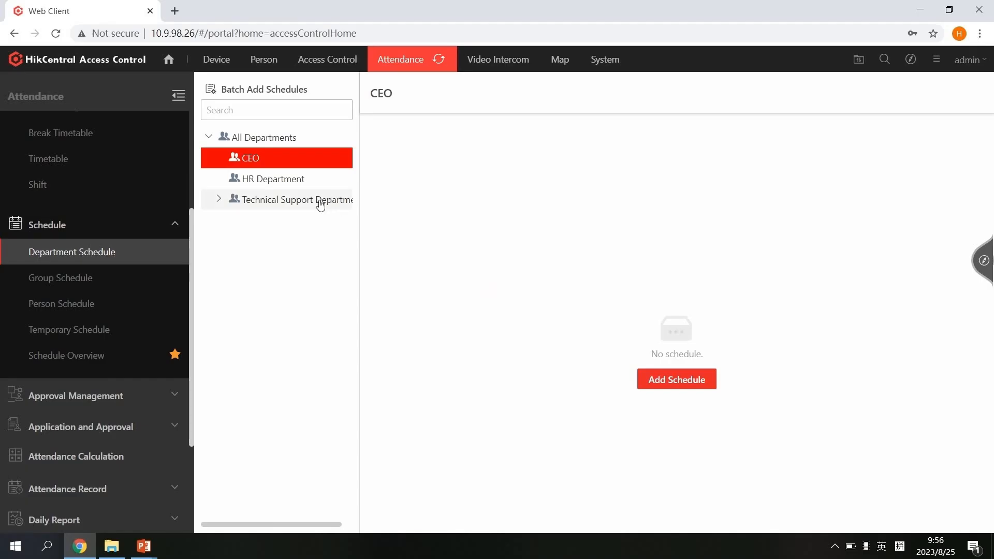
Give the Technical Support Department a Normal Shift schedule from 2023/08/25 to 2024/08/25
left_click(313, 201)
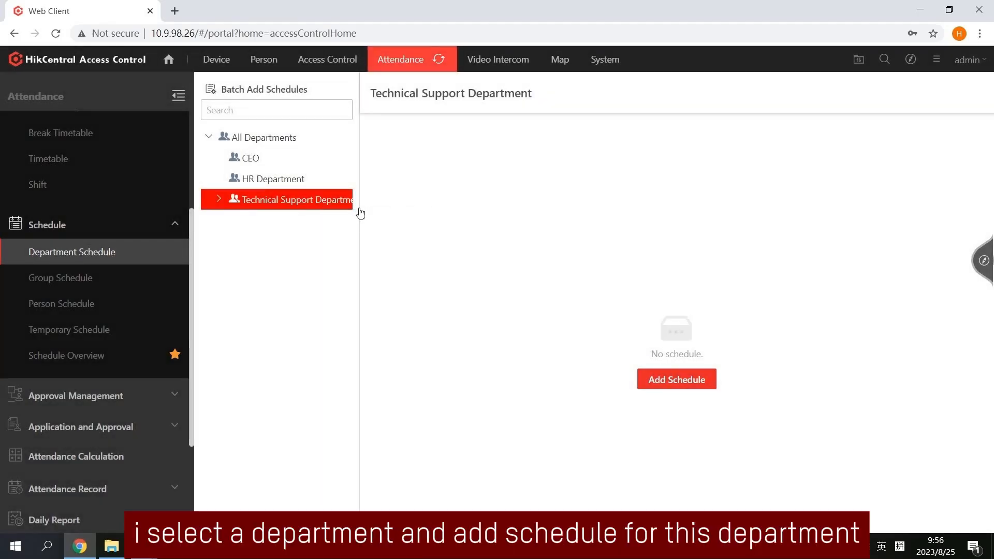
left_click(685, 381)
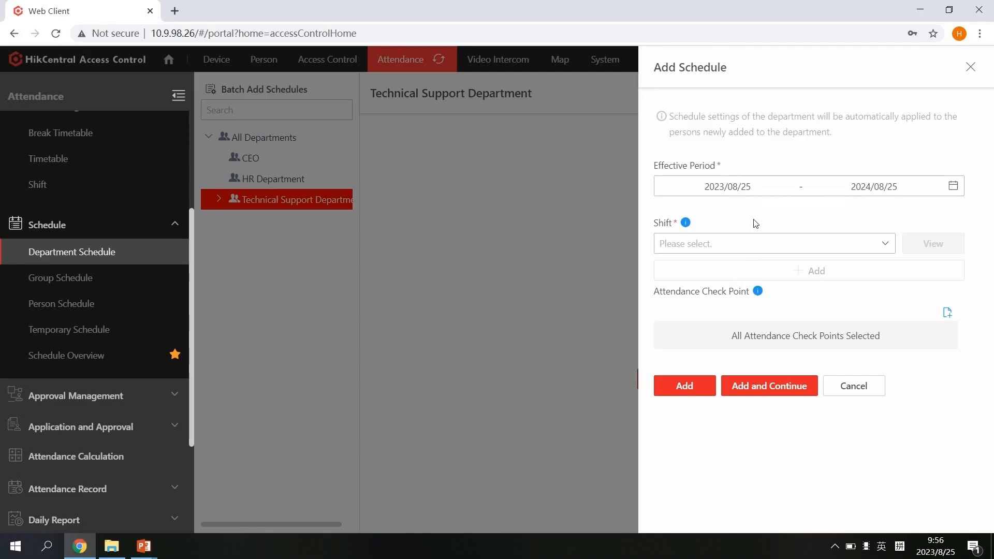
left_click(801, 250)
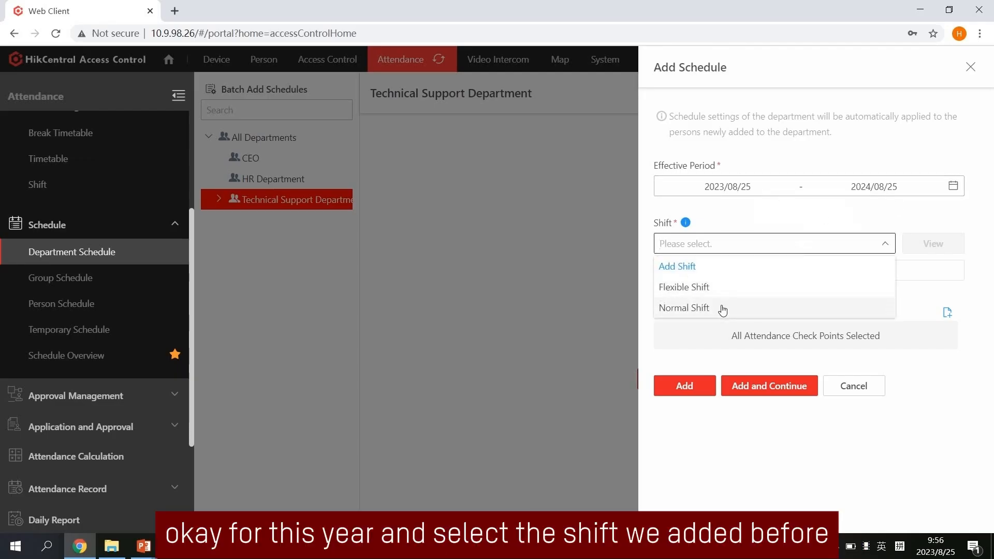
left_click(721, 308)
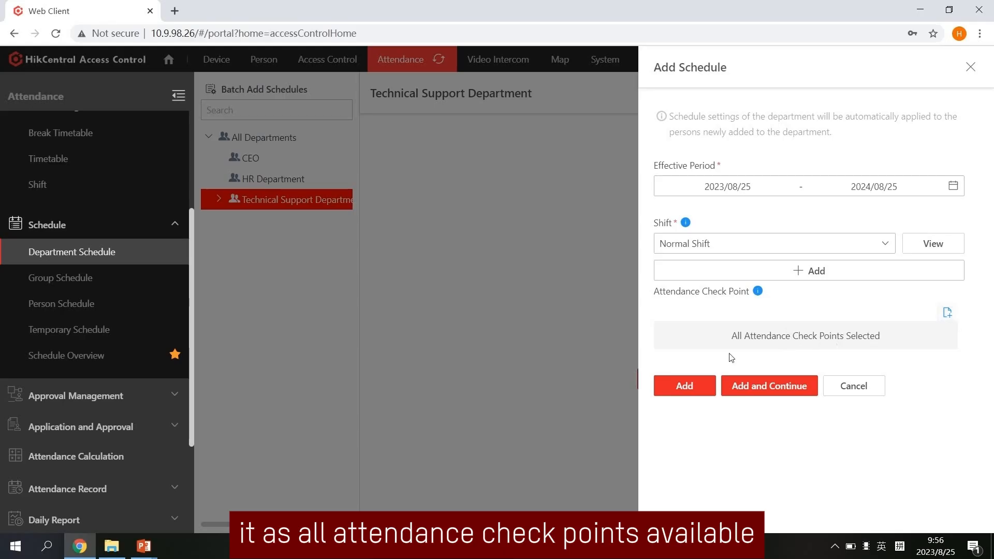
left_click(684, 388)
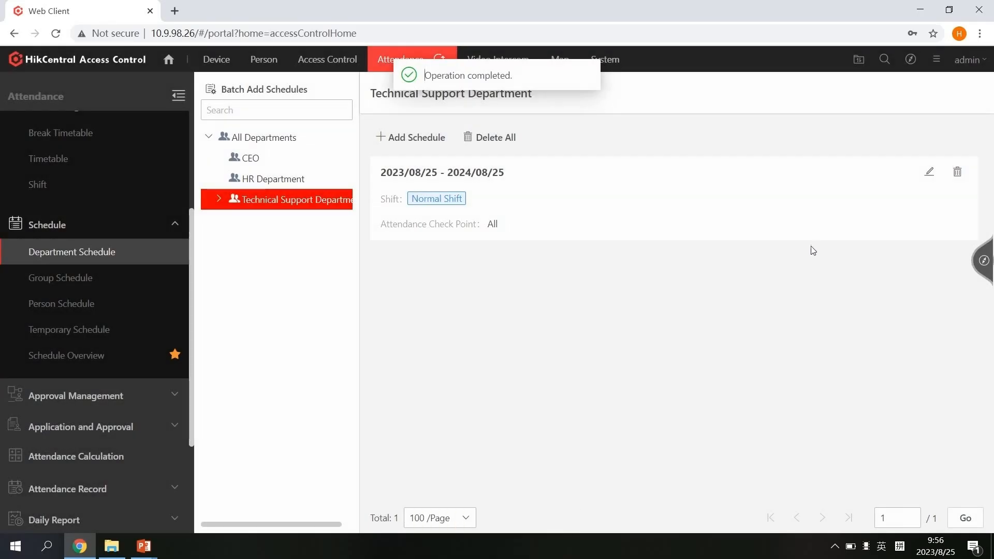
Give the HR Department a Flexible Shift schedule for the same period
left_click(266, 178)
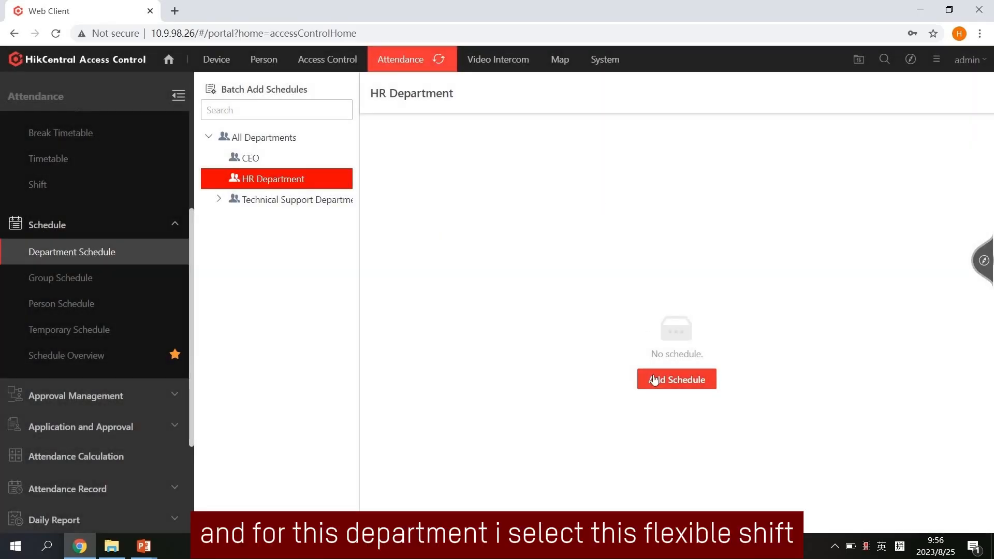
left_click(654, 379)
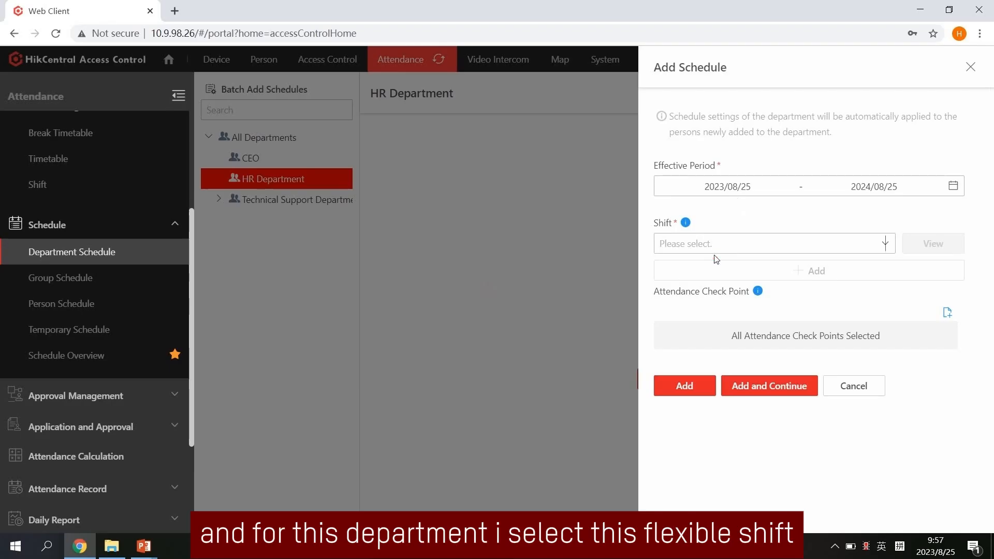
left_click(710, 244)
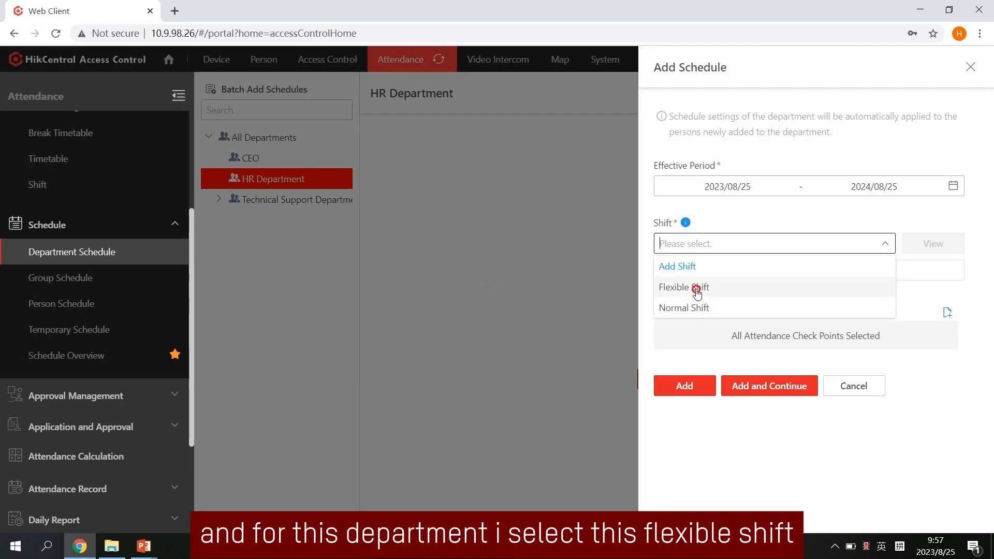
left_click(696, 287)
left_click(684, 385)
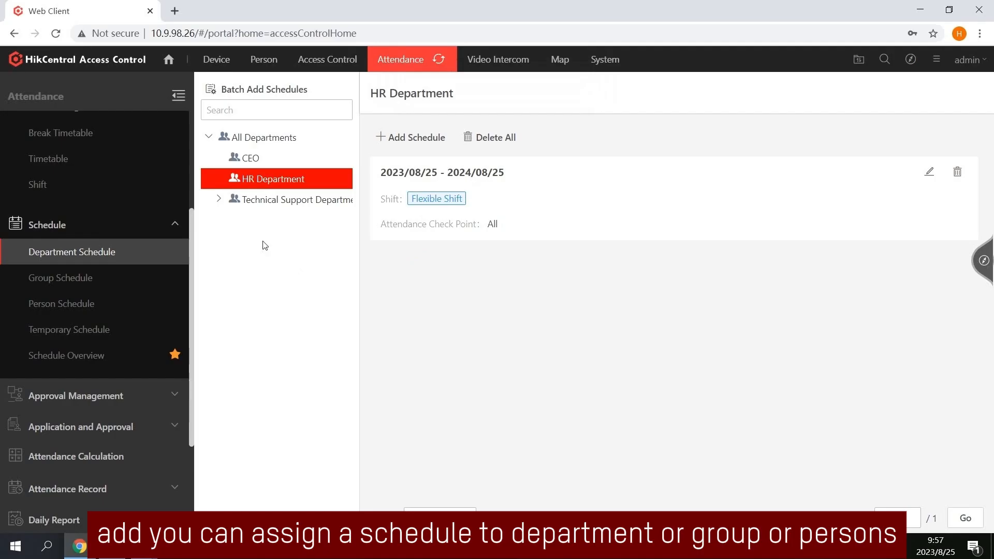
left_click(107, 280)
Start a temporary schedule for the CEO department's only person using the Flexible Shift Timetable
left_click(107, 305)
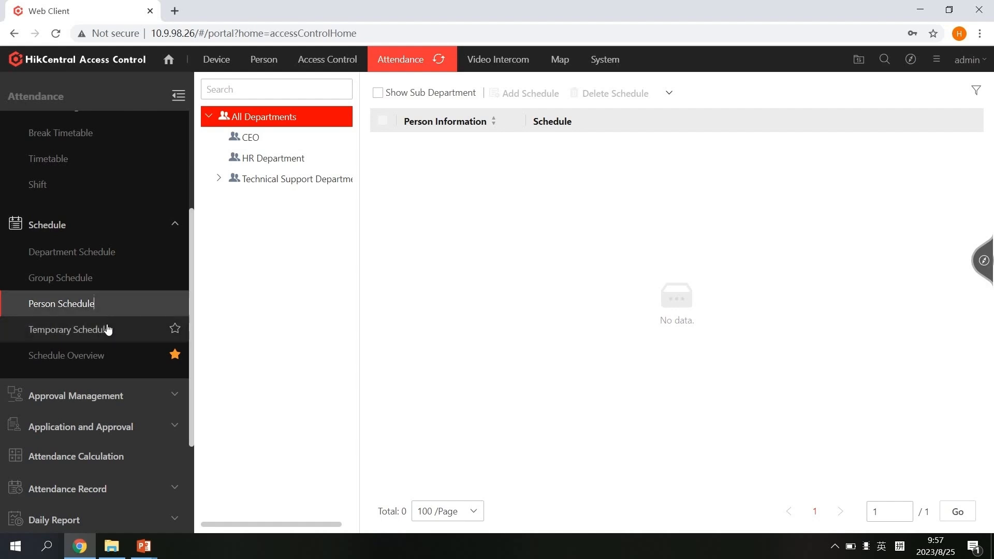
left_click(107, 326)
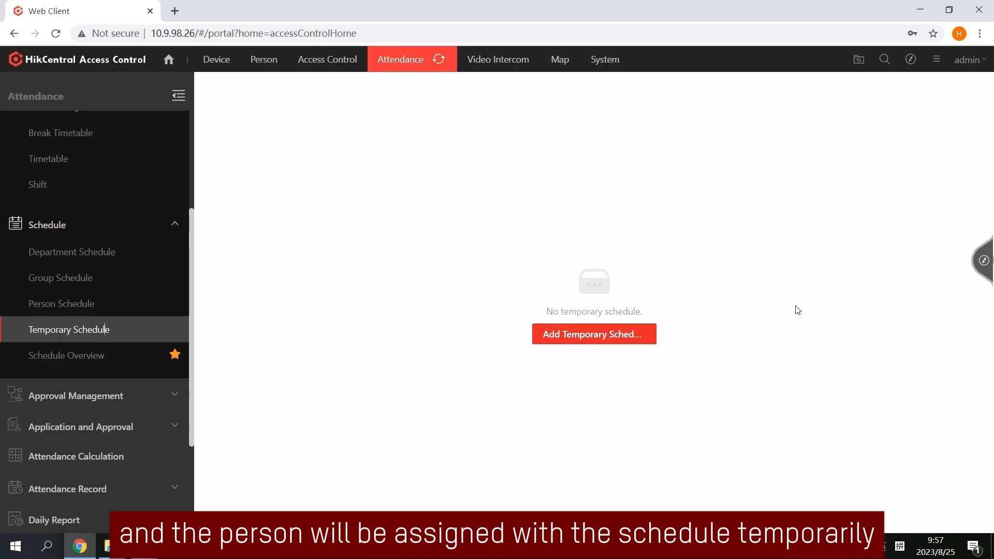
left_click(580, 342)
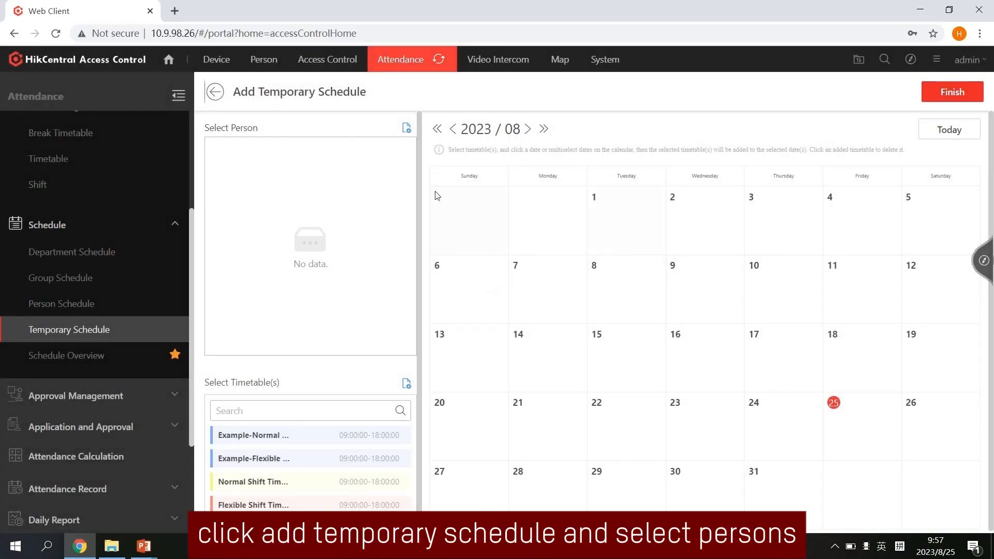
left_click(406, 128)
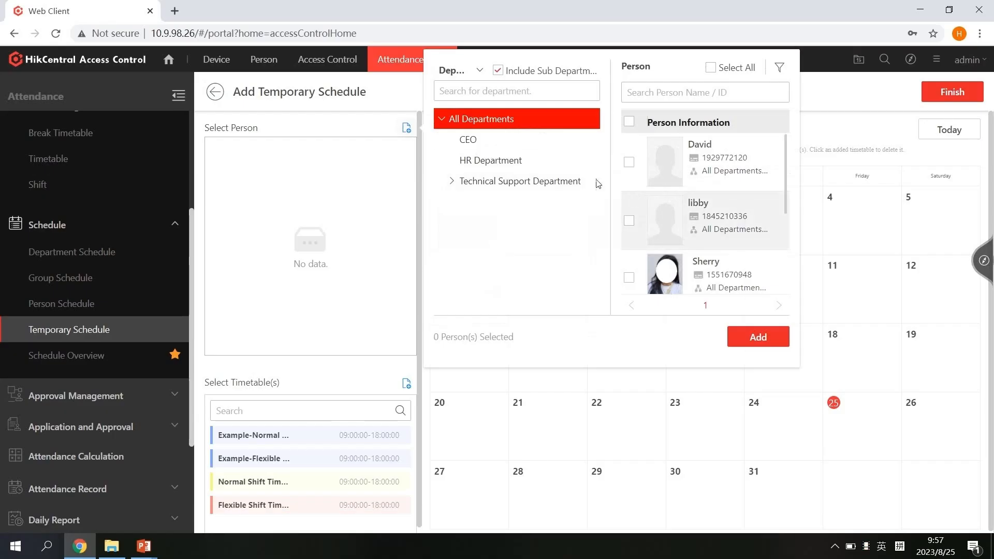
left_click(502, 140)
left_click(629, 162)
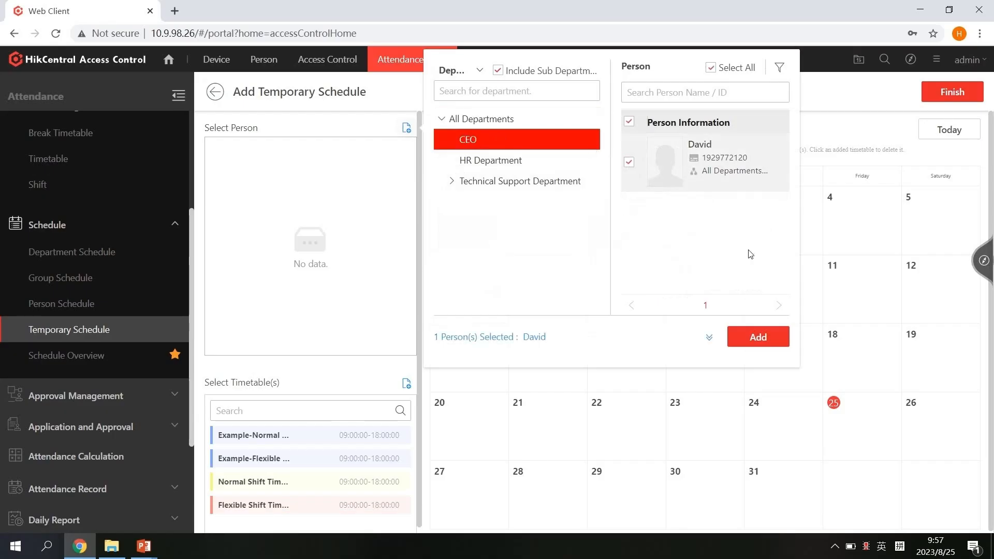
left_click(757, 337)
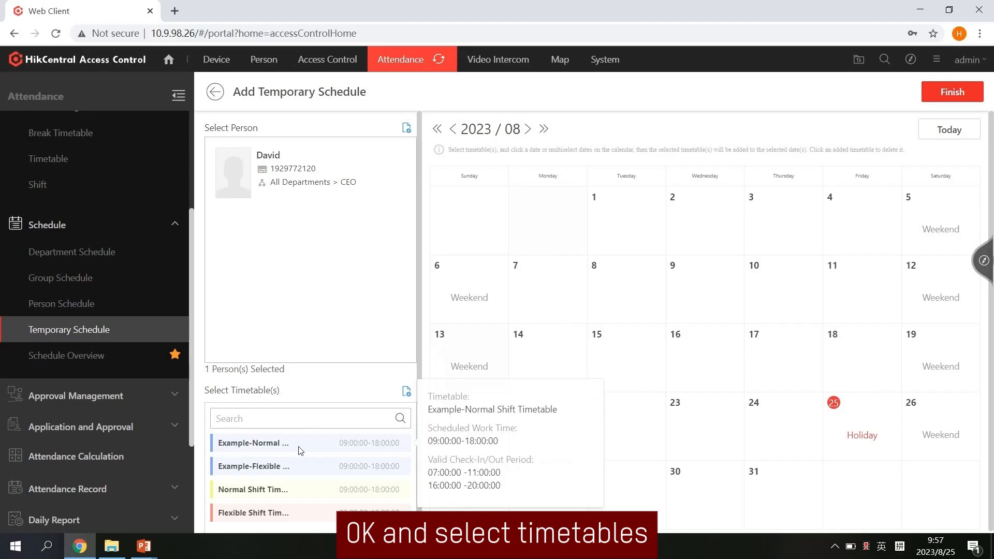
left_click(293, 515)
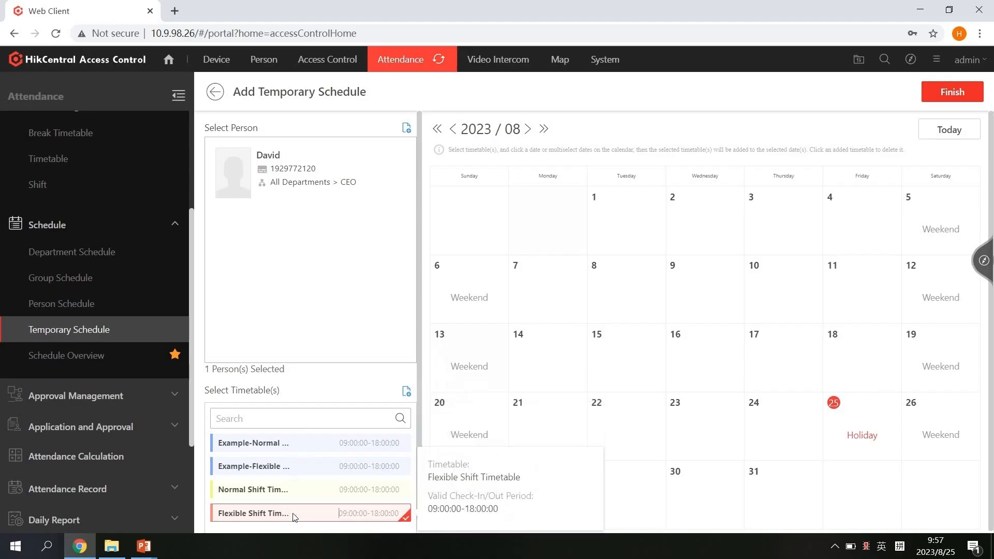
Apply the timetable to every August weekday: 1–4, 8–11, 15–18, 22–25, 29–31
left_click(593, 224)
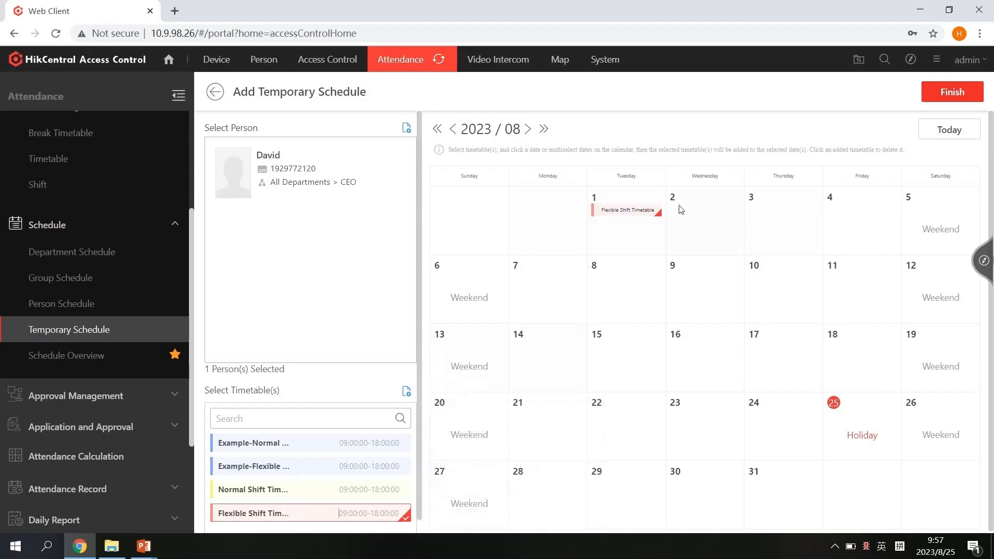
left_click(683, 217)
left_click(793, 231)
left_click(869, 234)
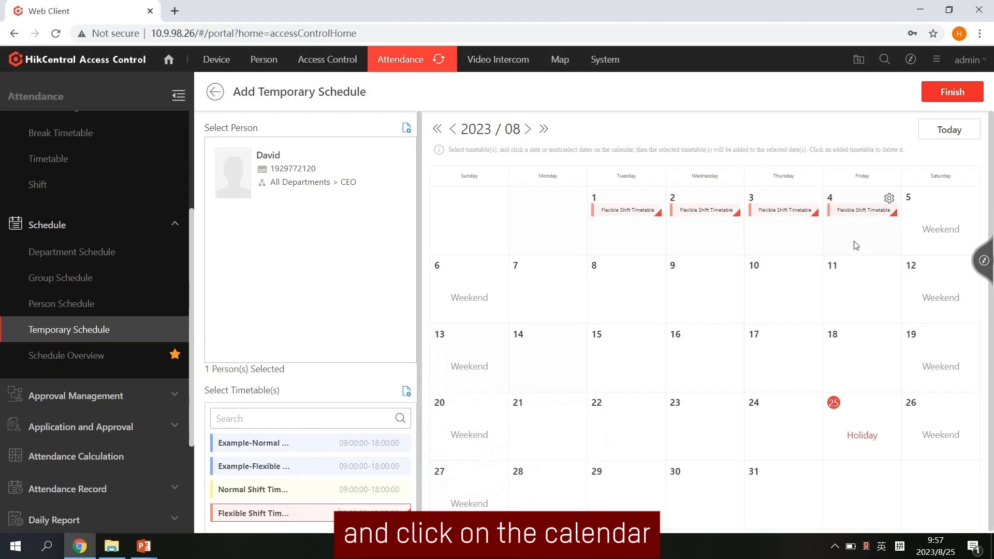
left_click(613, 301)
left_click(734, 309)
left_click(793, 299)
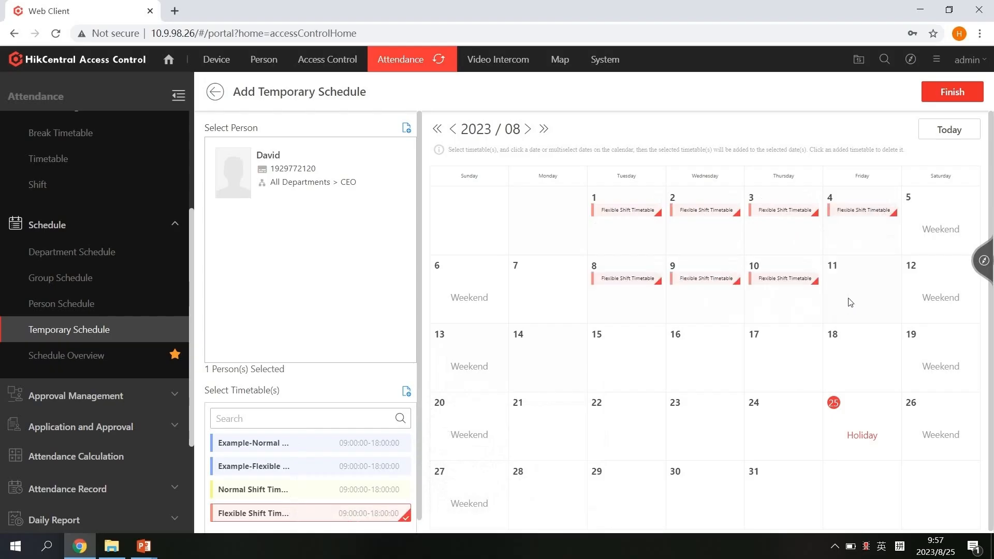
left_click(861, 297)
left_click(636, 374)
left_click(672, 378)
left_click(768, 375)
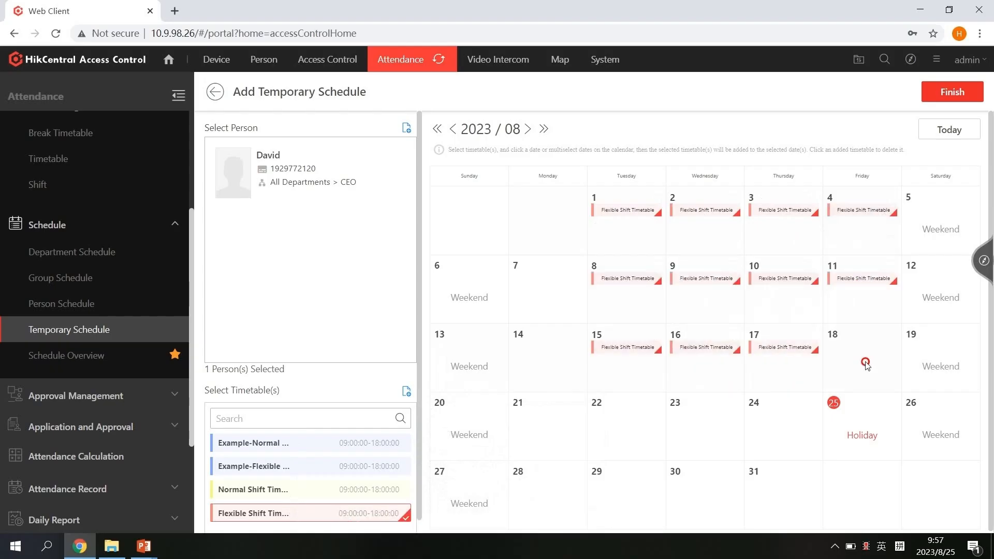
left_click(865, 365)
left_click(621, 417)
left_click(679, 432)
left_click(778, 435)
left_click(857, 439)
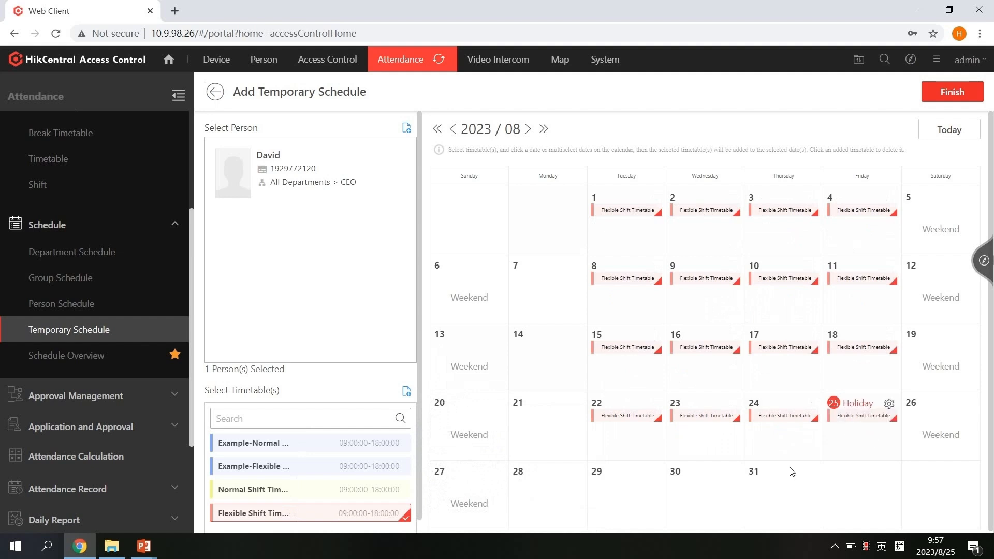
left_click(628, 494)
left_click(690, 500)
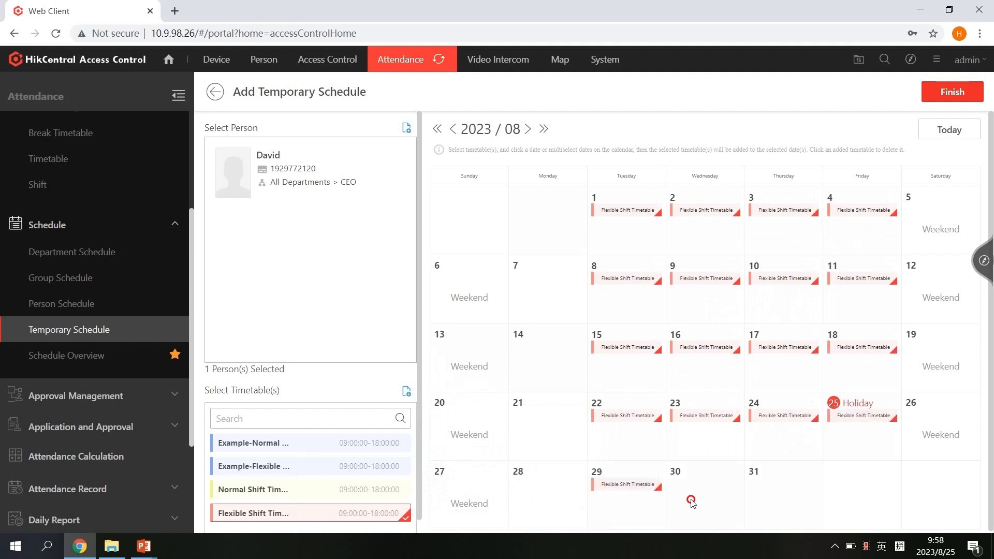
left_click(777, 508)
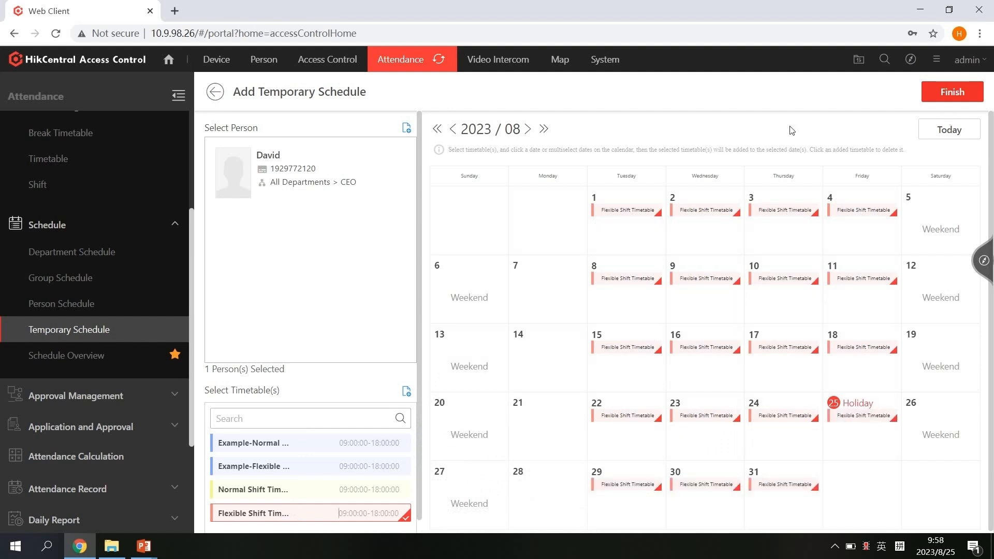
Save the temporary schedule and review August weekdays at 09:00–18:00 in Schedule Overview
left_click(963, 98)
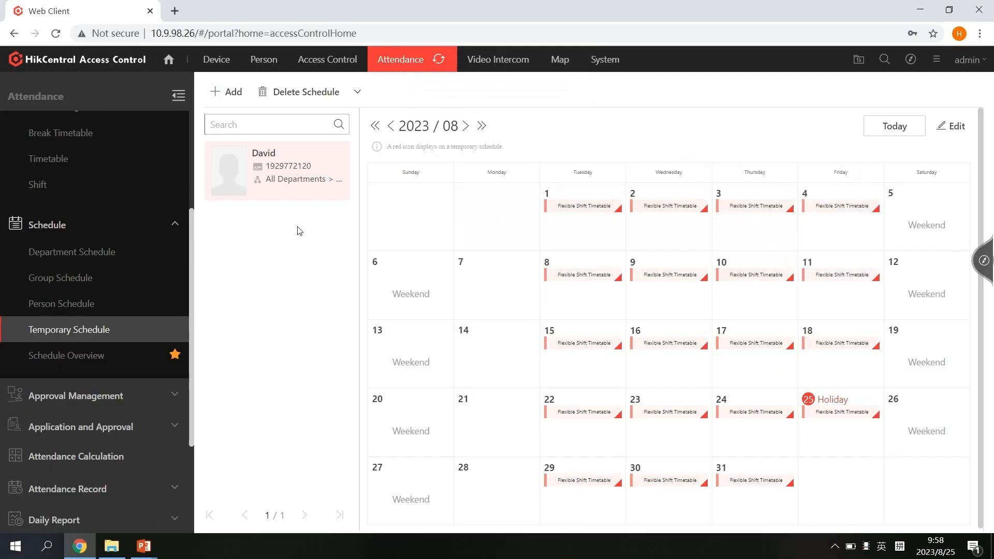
left_click(58, 356)
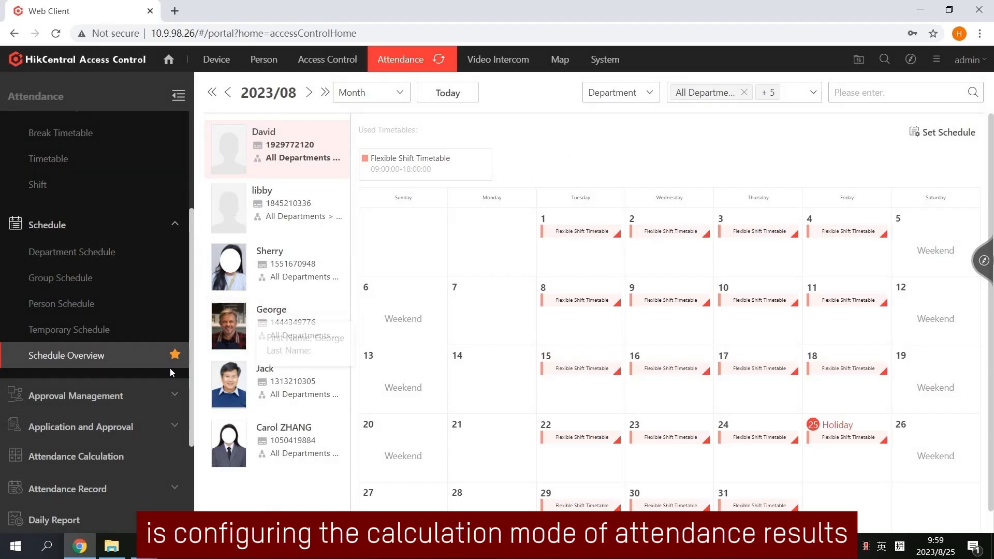
scroll(126, 403, "down", 3)
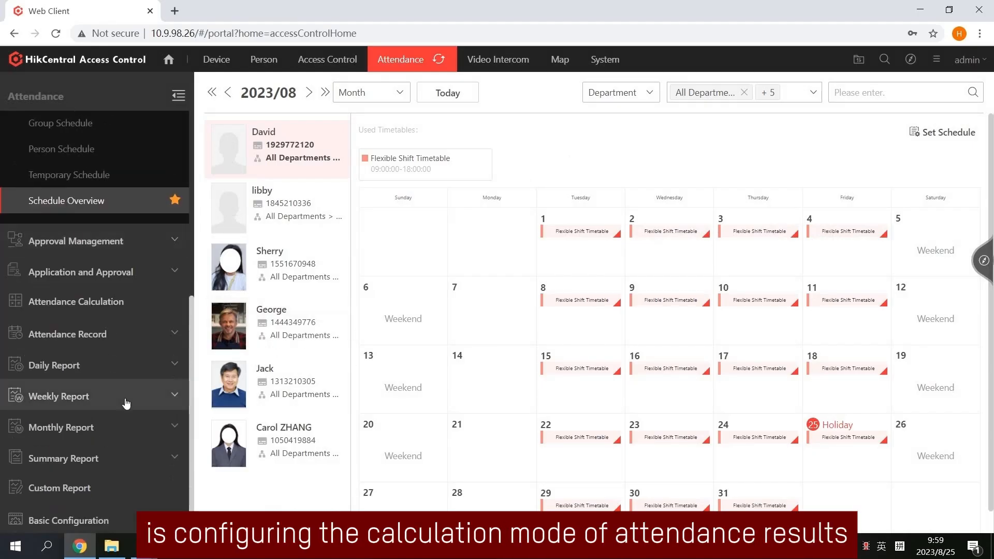
Set Auto Calculation to run attendance calculation daily at 05:00 and save it
left_click(139, 310)
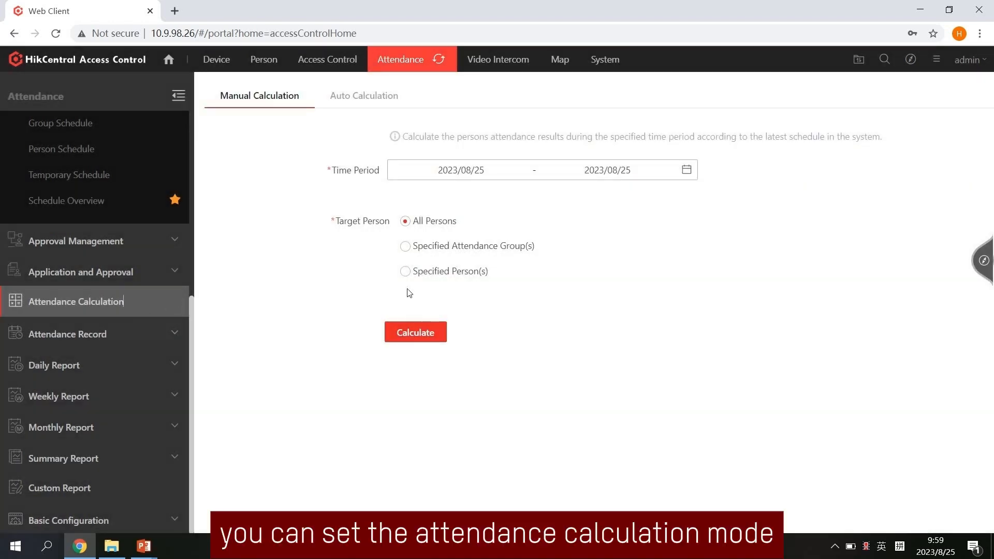
left_click(358, 99)
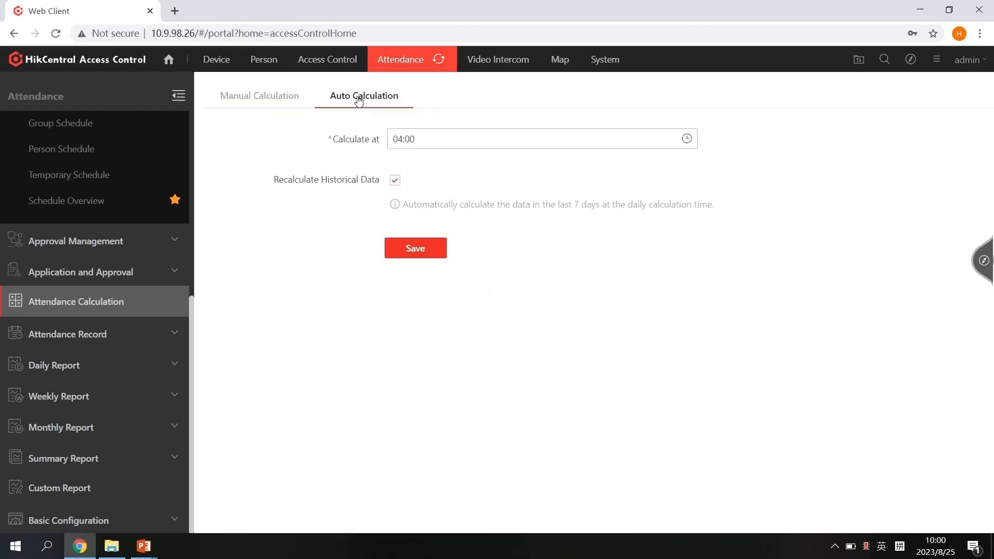
left_click(428, 140)
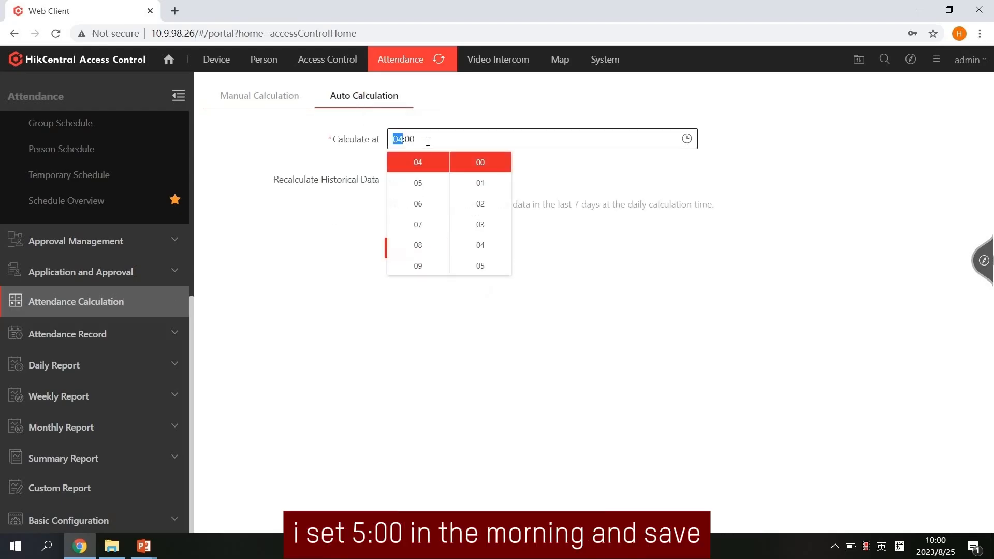
left_click(422, 183)
left_click(551, 188)
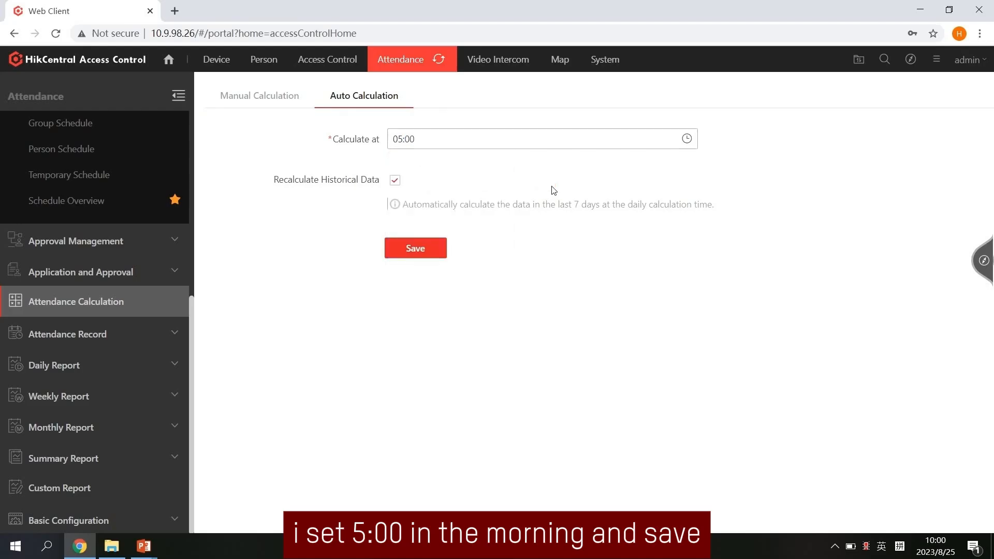
left_click(412, 255)
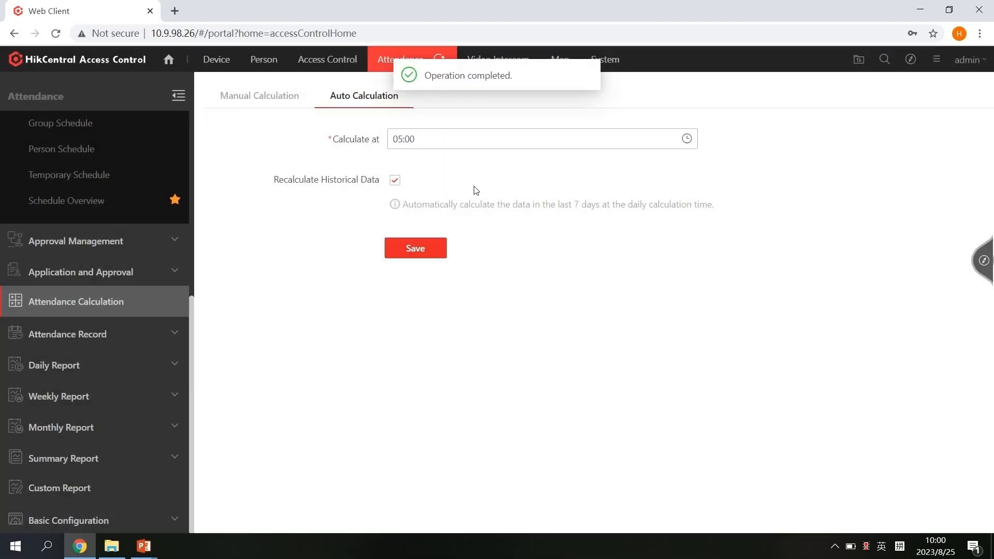
left_click(238, 89)
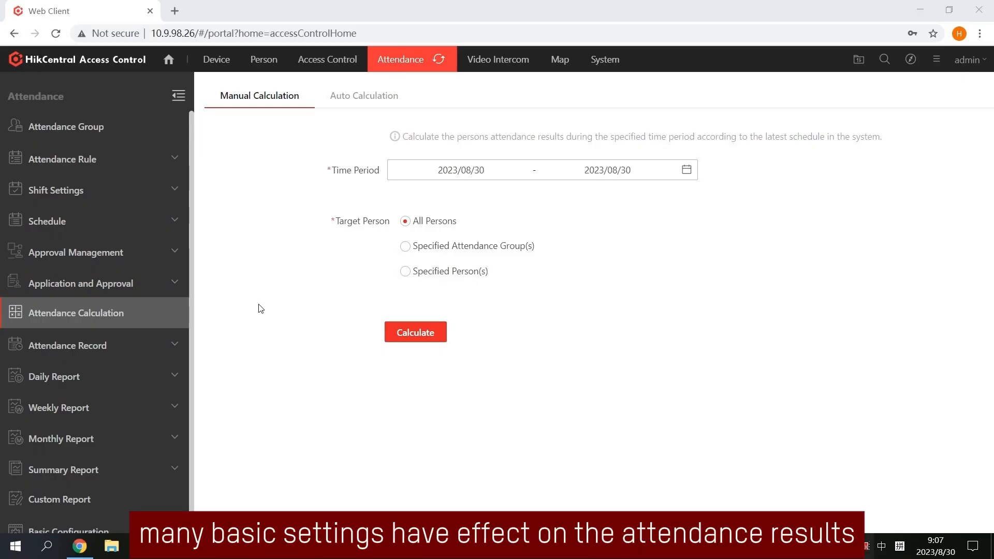
Specify all K1T981 East Door card readers as attendance check points
scroll(124, 481, "down", 1)
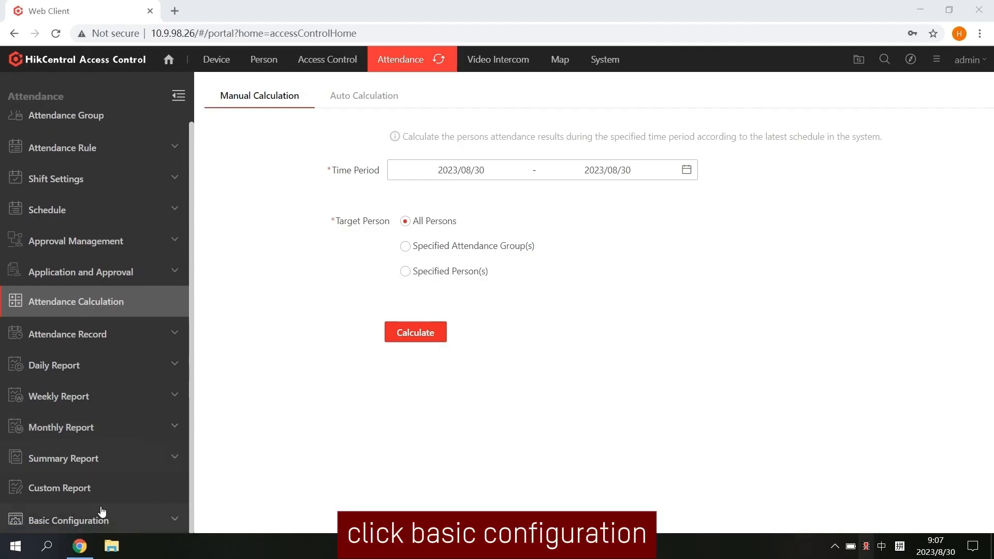
left_click(88, 520)
scroll(145, 438, "down", 4)
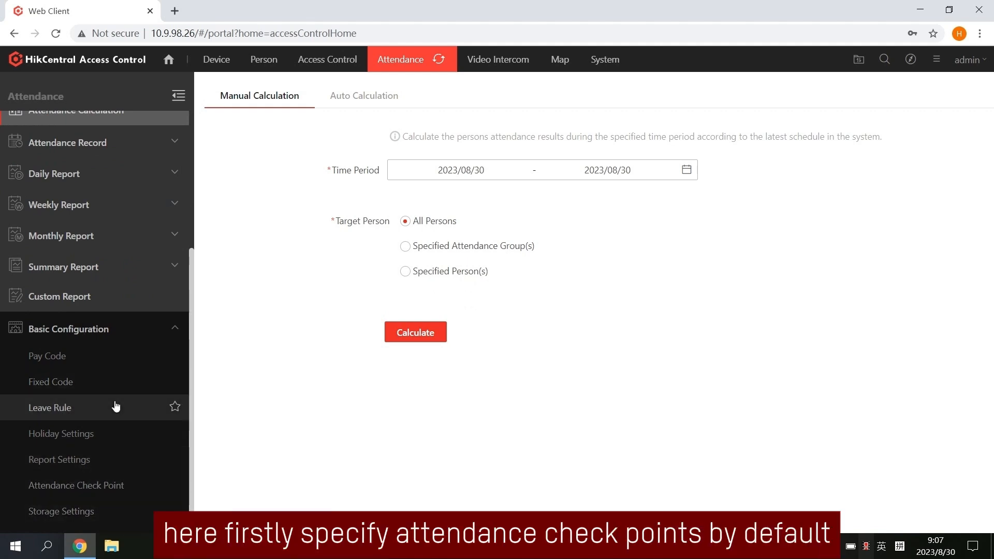
left_click(111, 486)
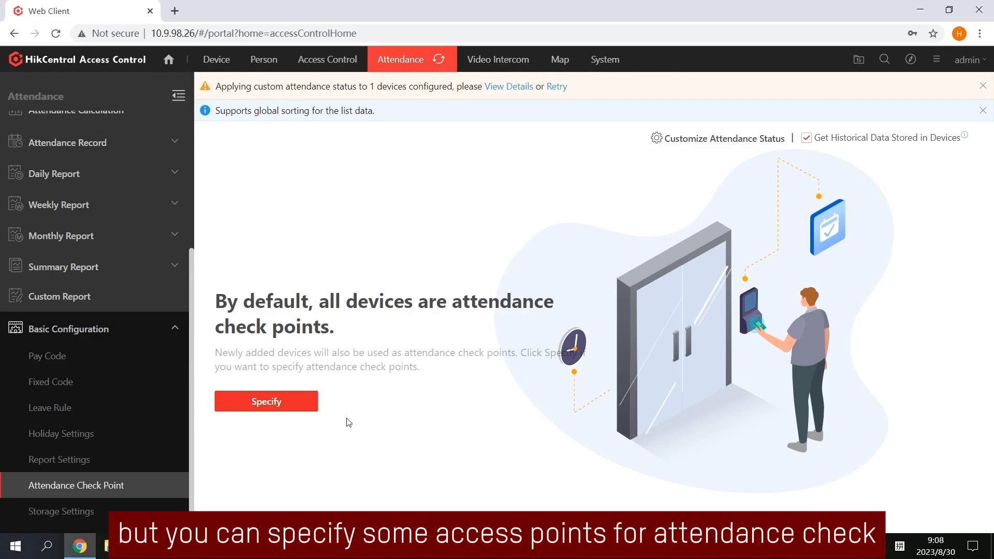
left_click(269, 400)
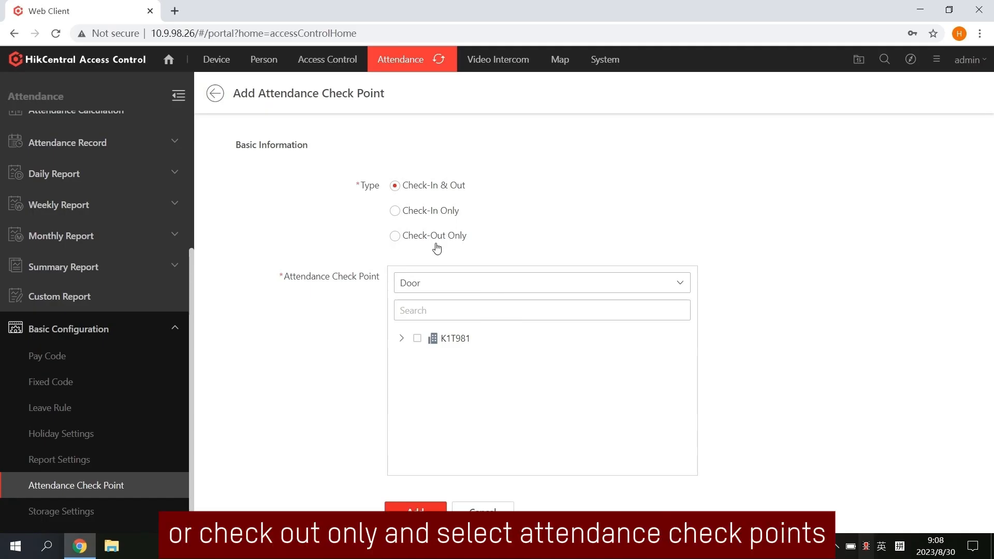
left_click(401, 338)
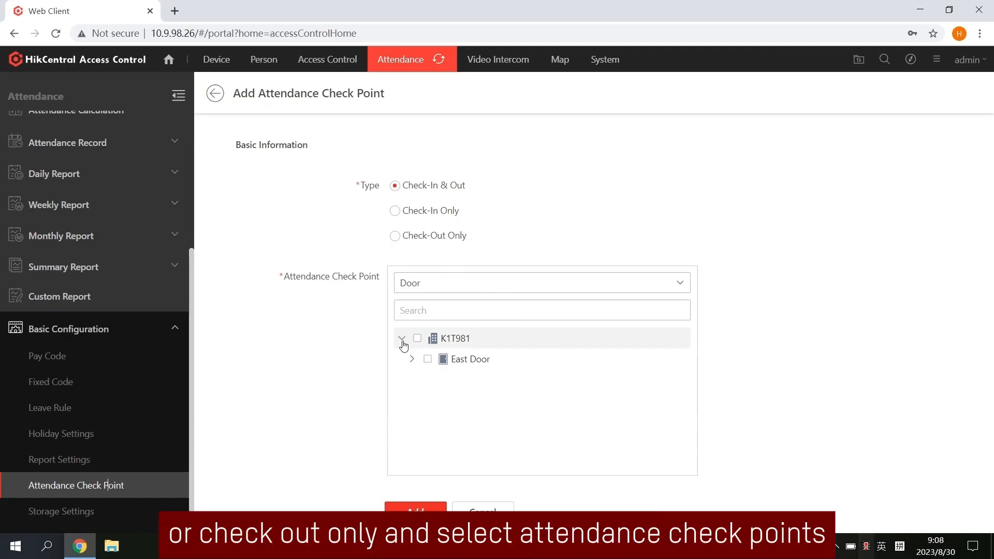
left_click(408, 359)
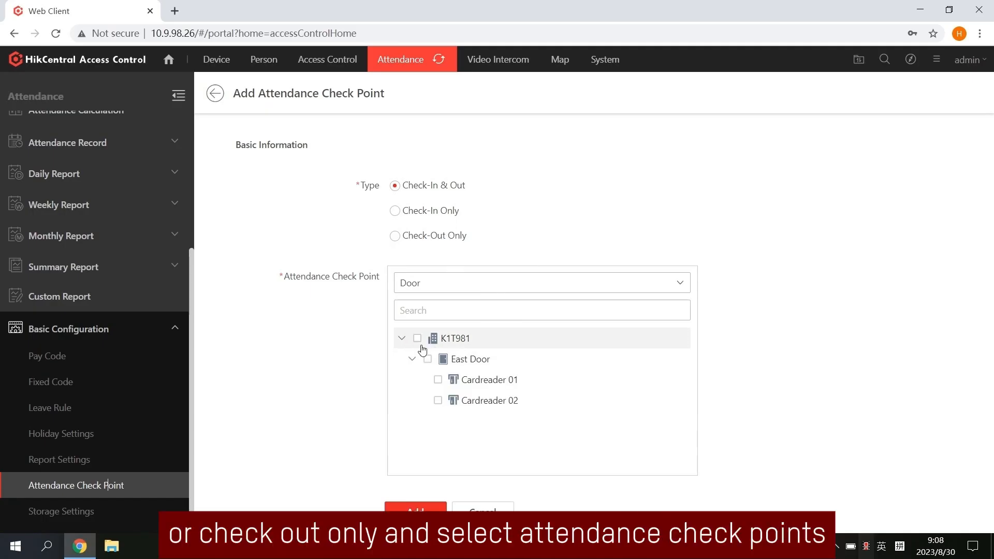
left_click(417, 337)
left_click(444, 508)
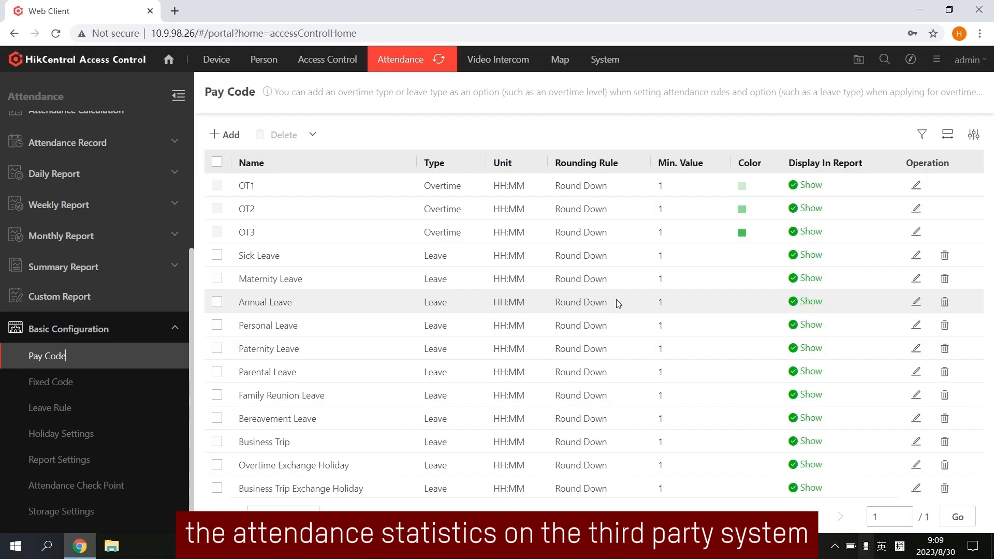
Add an Overtime pay code 'Demo OT 1' with rate 3, Minute unit, Round Up
left_click(234, 133)
left_click(746, 199)
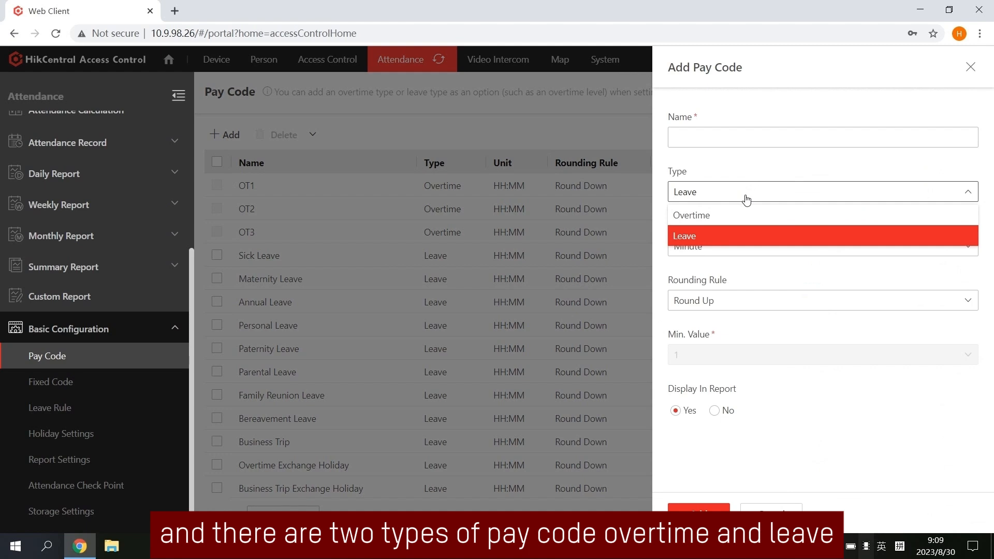
left_click(725, 221)
left_click(712, 138)
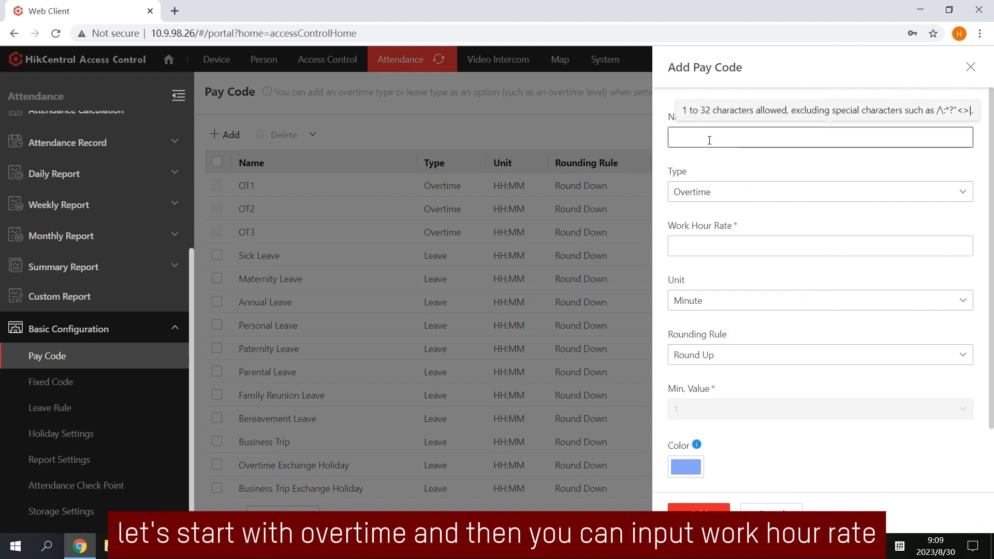
type("Demo OT 1")
left_click(755, 242)
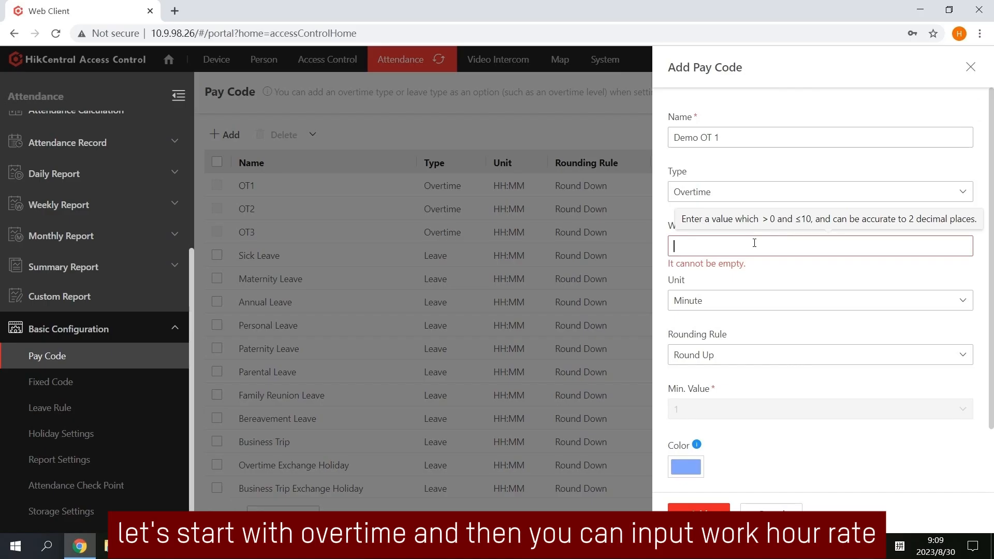
type("3")
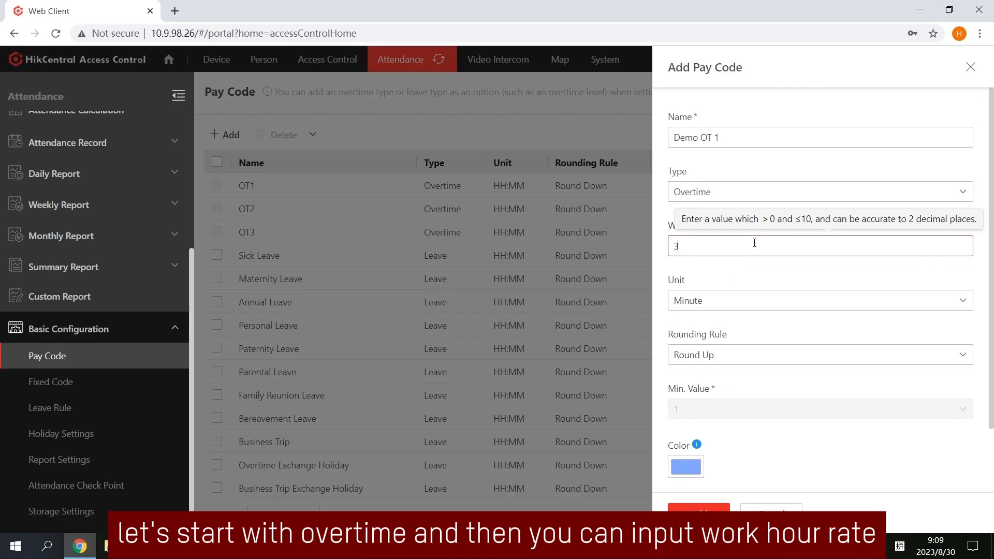
left_click(739, 280)
left_click(739, 305)
left_click(738, 305)
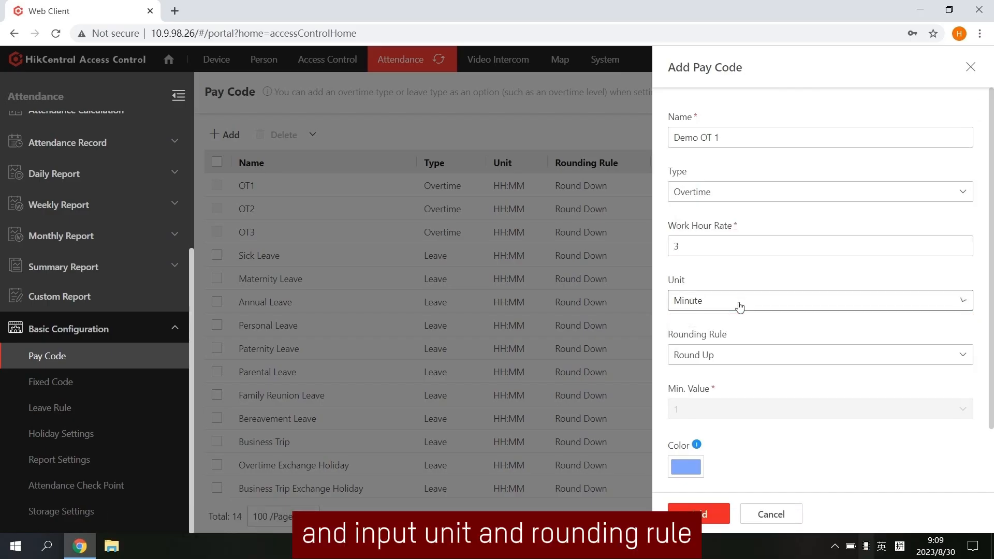
left_click(723, 362)
left_click(724, 361)
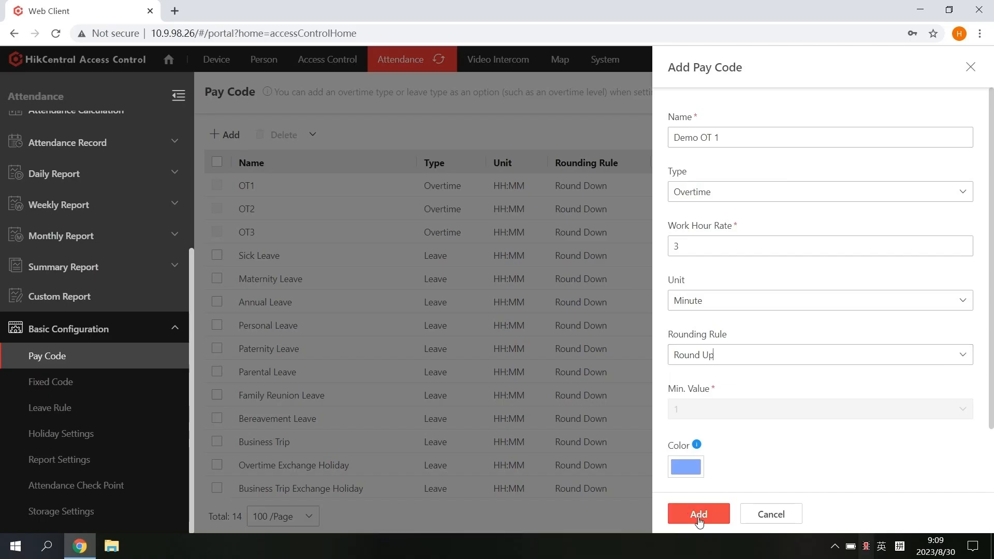
left_click(699, 515)
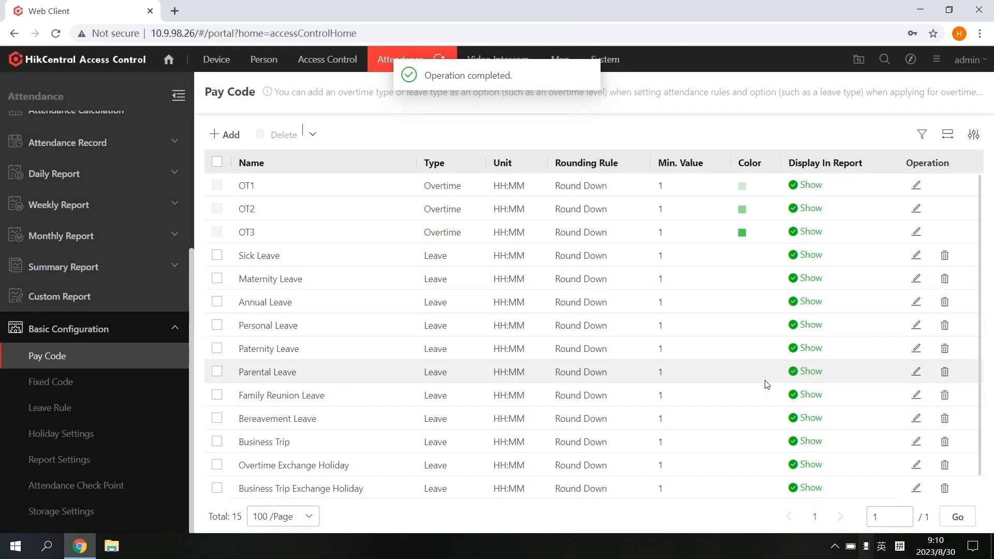
Add a Leave pay code 'Demo Leave' with Round Up rounding
left_click(224, 134)
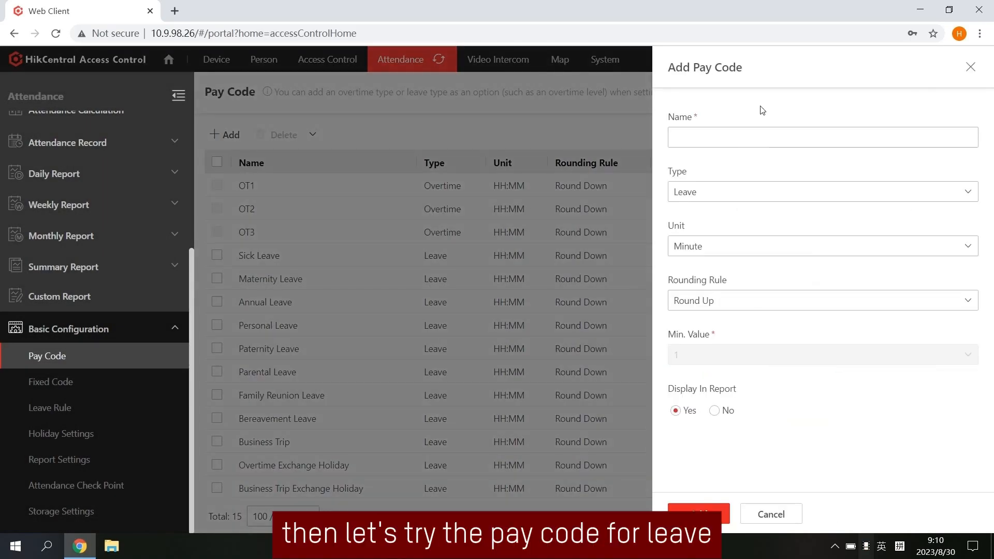
left_click(738, 192)
left_click(724, 190)
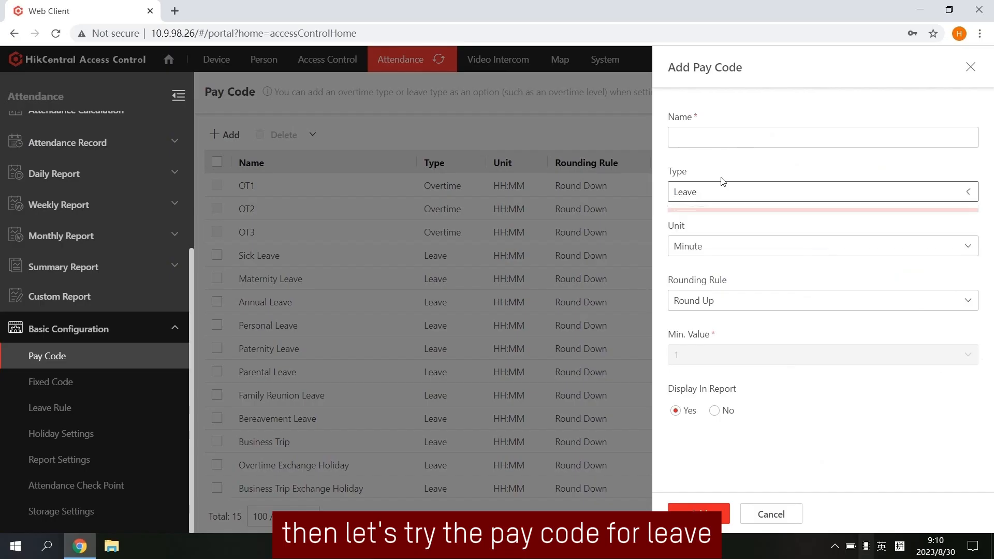
type("Demo Leave")
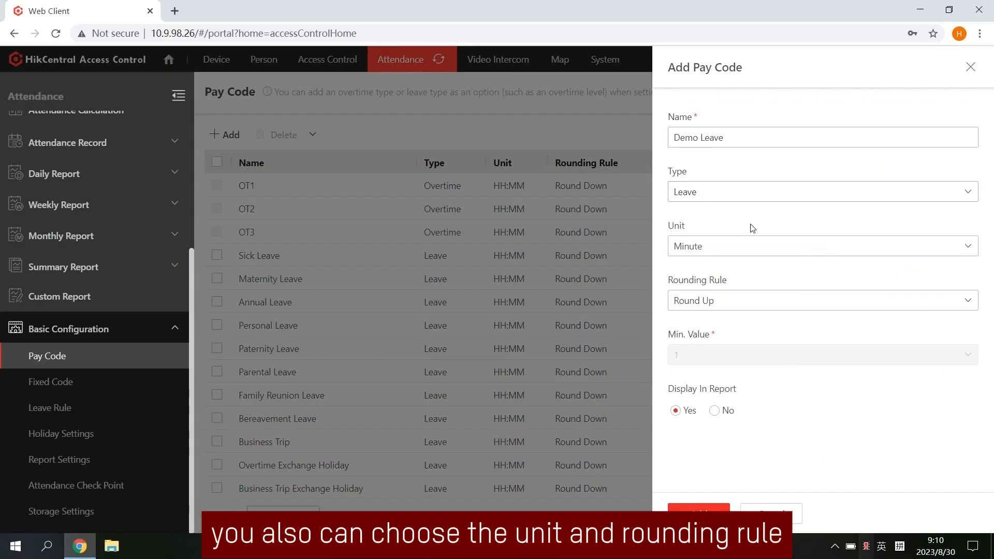
left_click(738, 296)
left_click(694, 322)
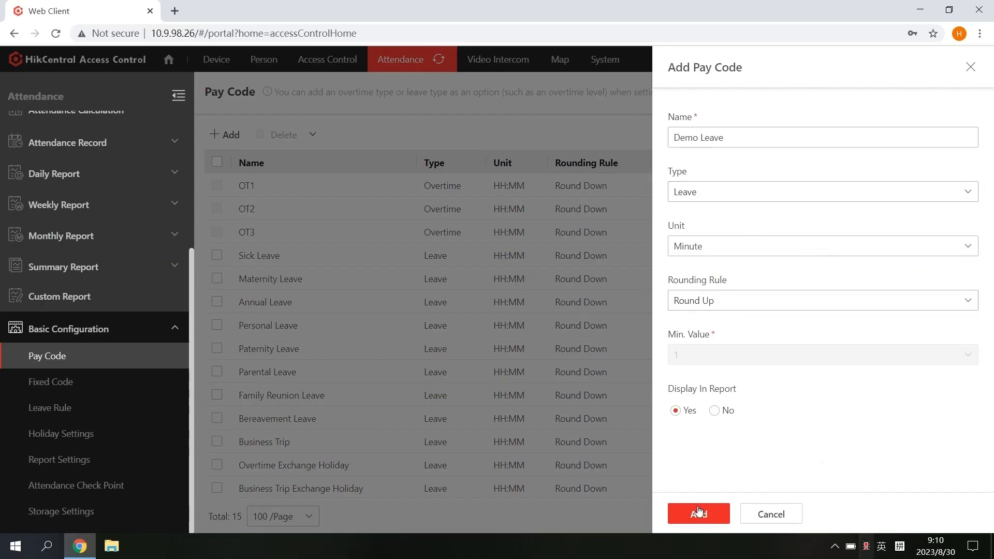
left_click(696, 513)
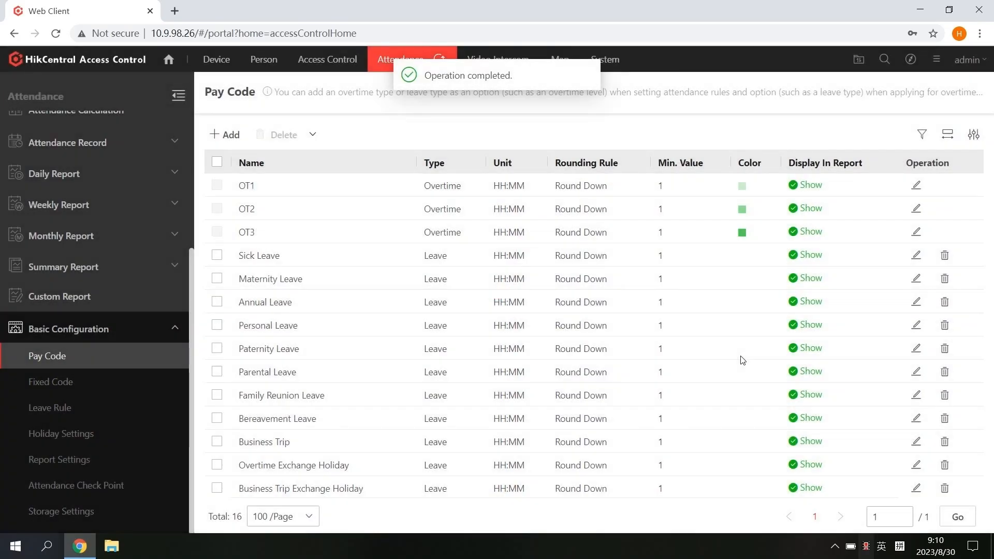
scroll(743, 358, "down", 1)
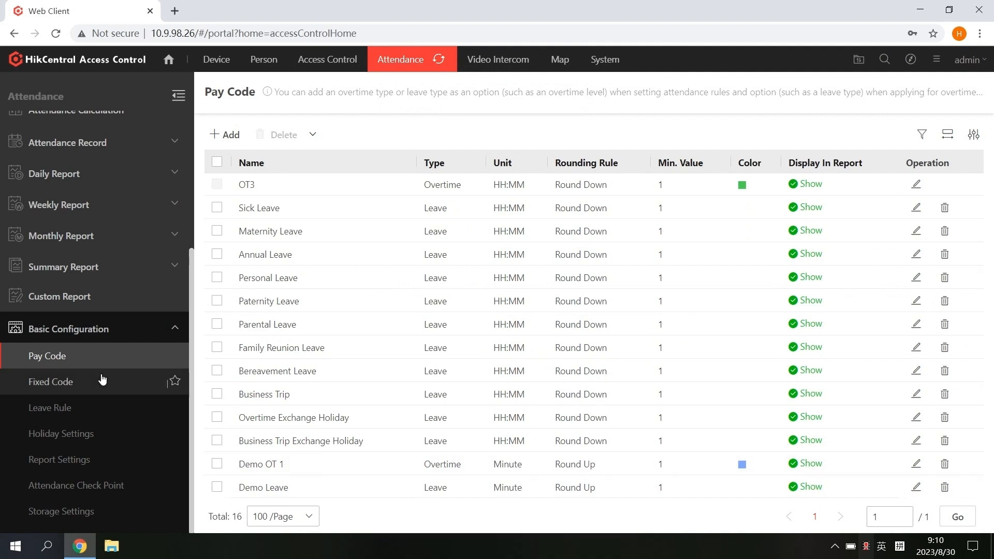
View the Fixed Code settings (Normal, Late, Absent) and expand Attendance Record
left_click(171, 381)
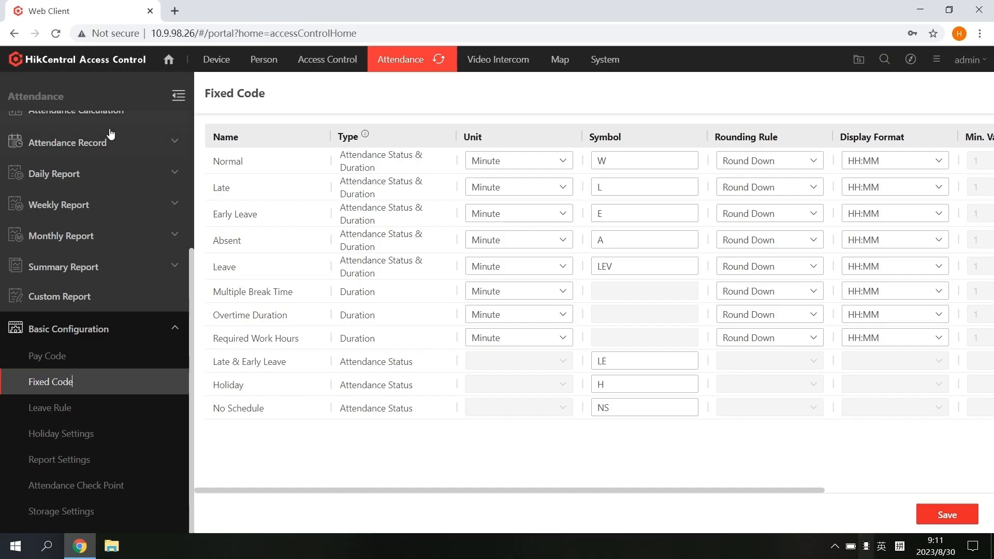
left_click(93, 143)
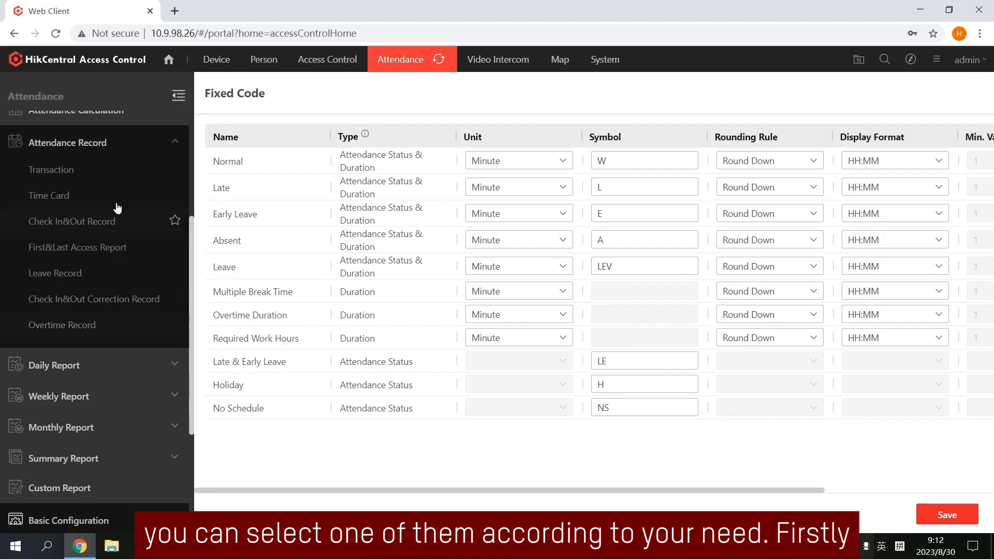
Show Transaction records with a single Name column, hiding First/Last Name, Date, Custom Name, Data Source
left_click(108, 179)
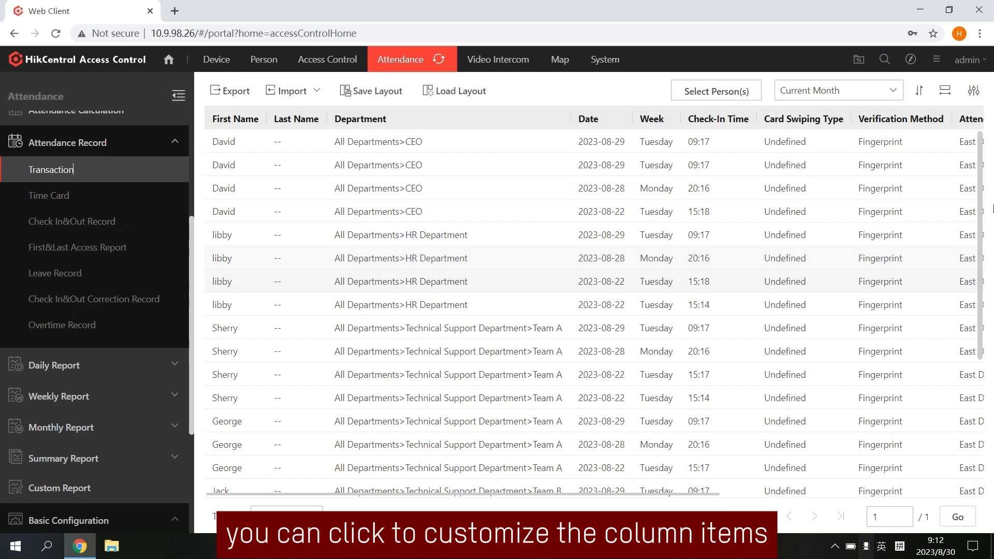
left_click(972, 92)
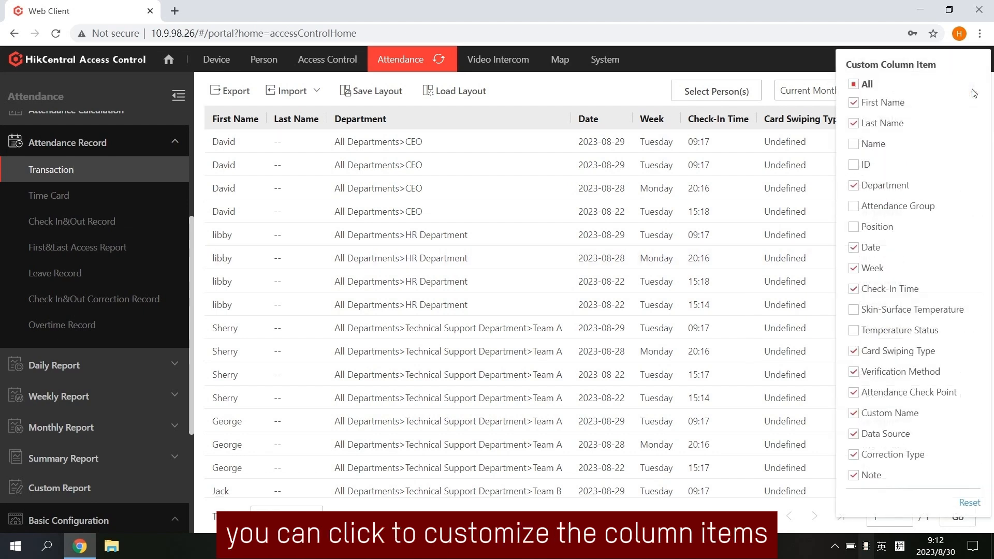
left_click(854, 102)
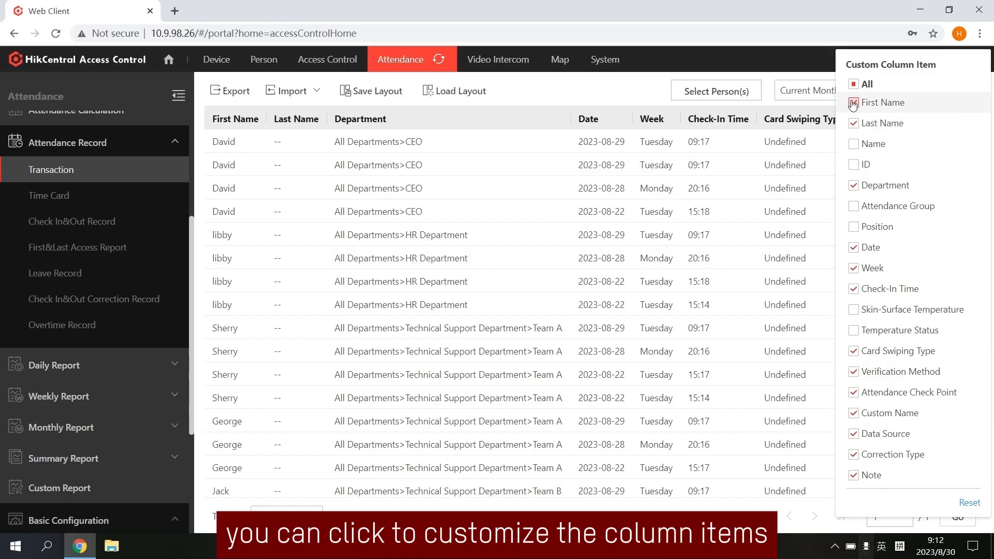
left_click(854, 123)
left_click(857, 145)
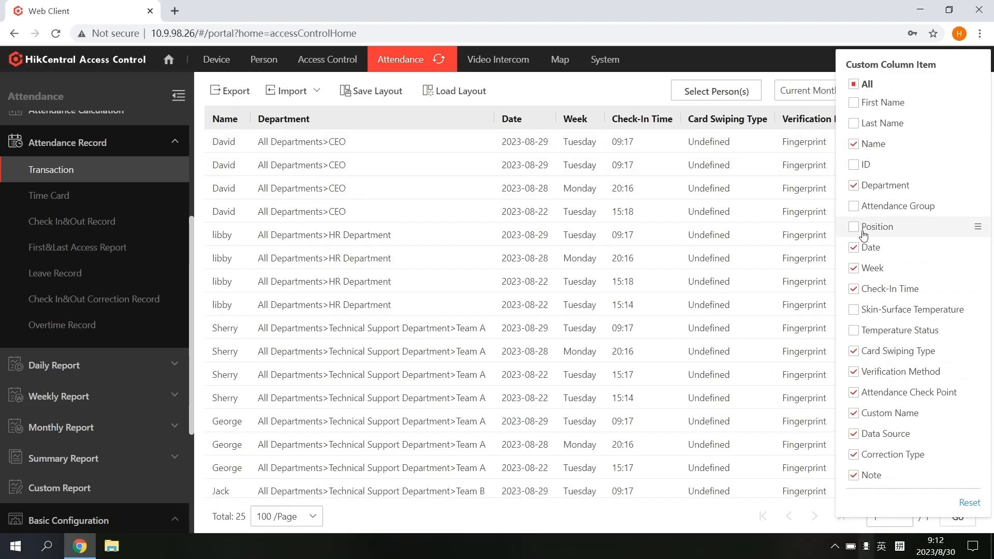
left_click(855, 250)
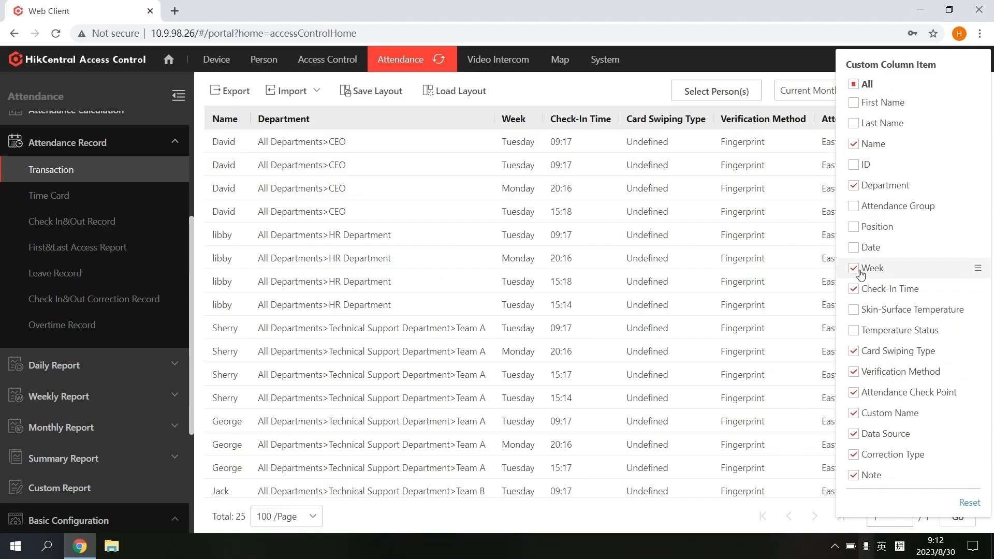
left_click(854, 413)
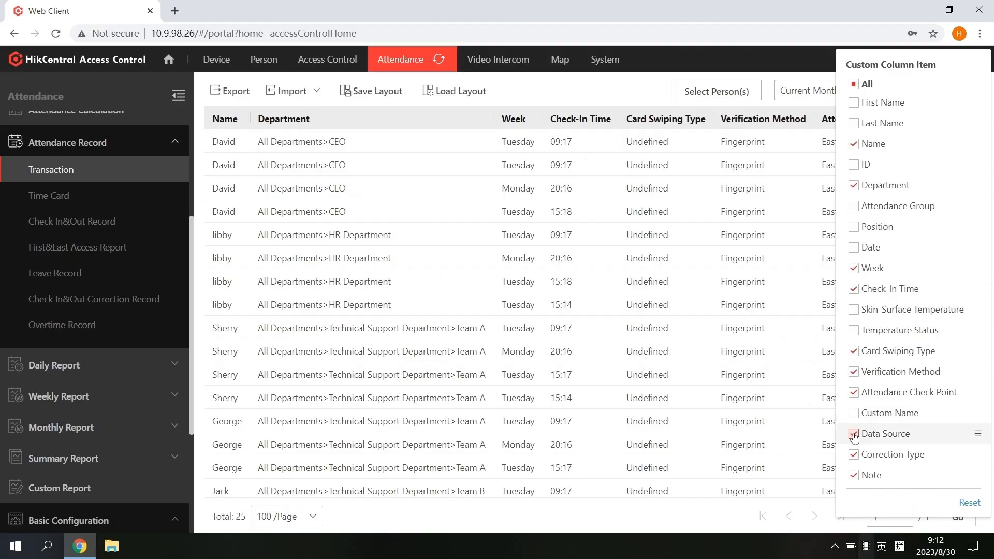
left_click(853, 434)
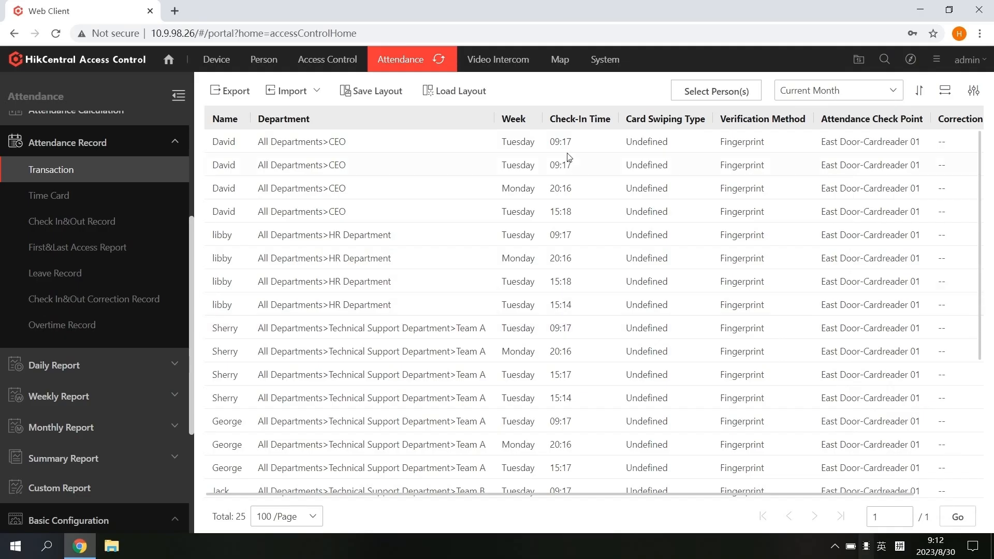
Save the layout as 'Demo' with sharing allowed and fixed dates 2023-08-01 to 2023-08-31
left_click(378, 96)
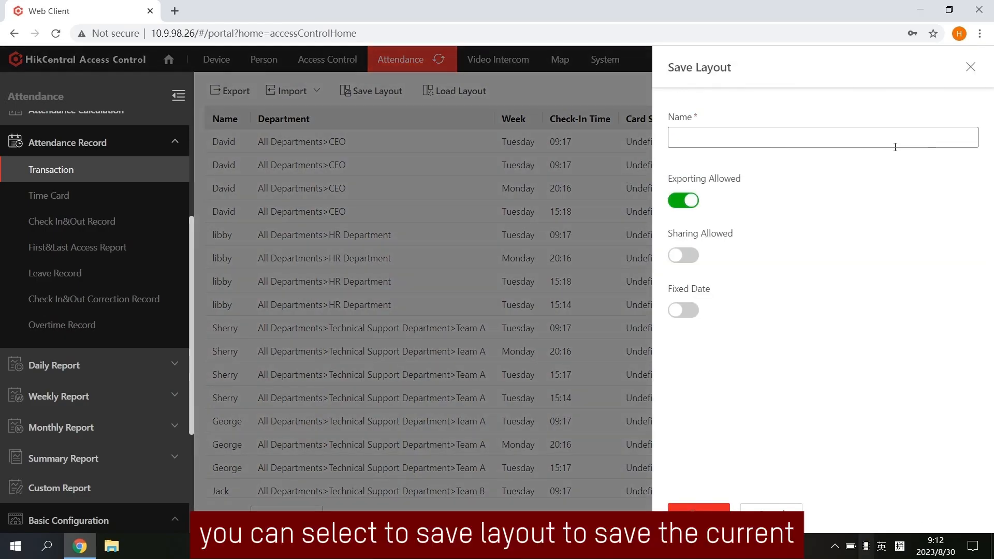
left_click(848, 138)
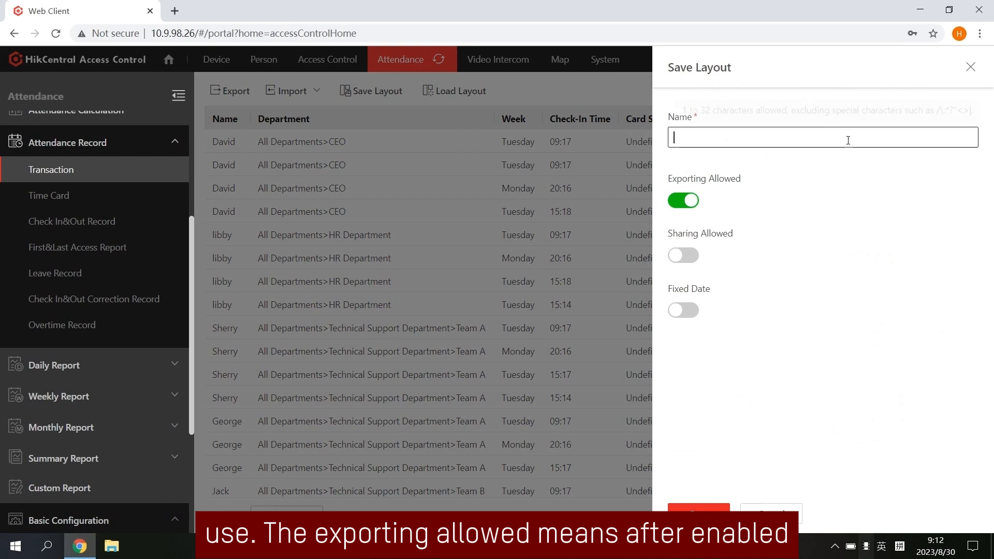
type("Demo")
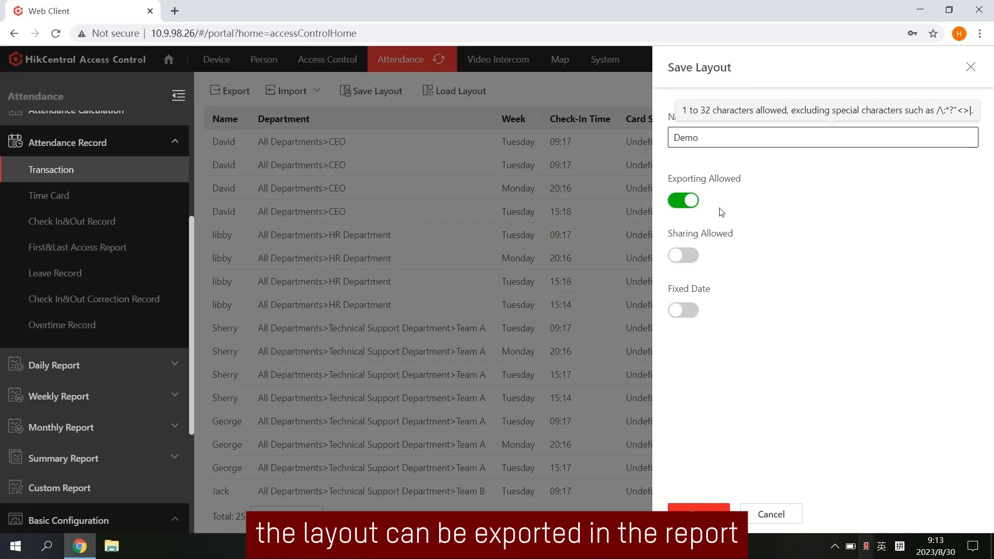
left_click(693, 255)
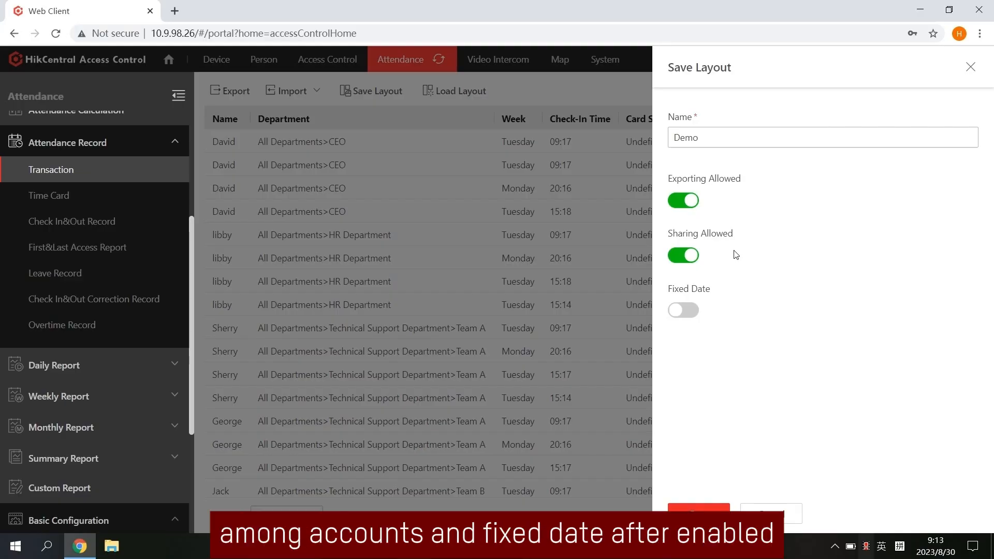
left_click(688, 310)
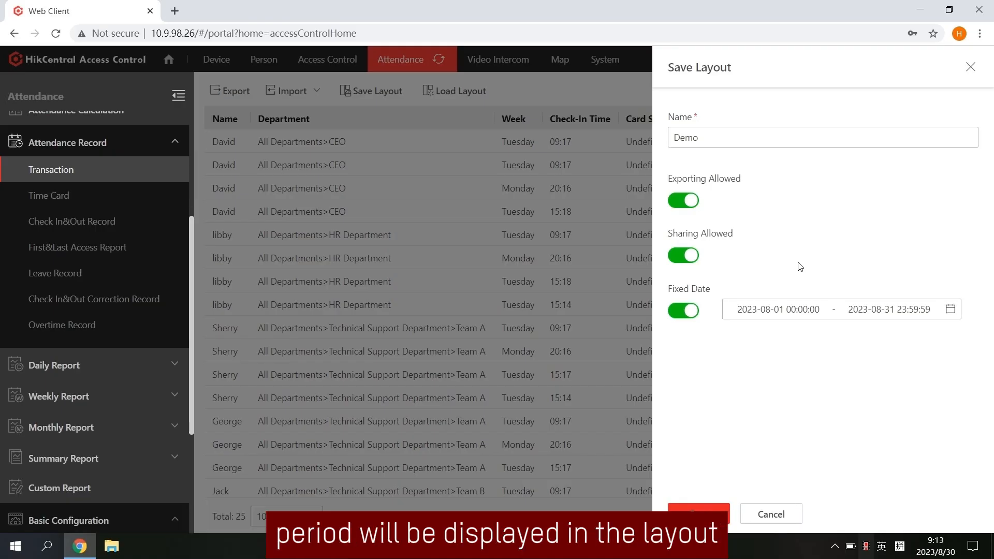
left_click(705, 516)
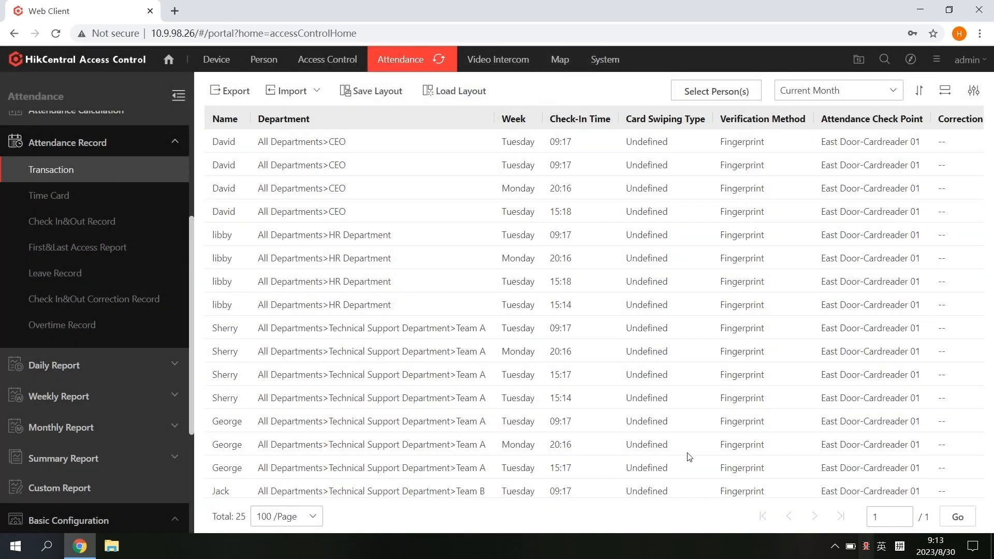
Load the saved layout and export the August 2023 transaction report to Excel
left_click(454, 90)
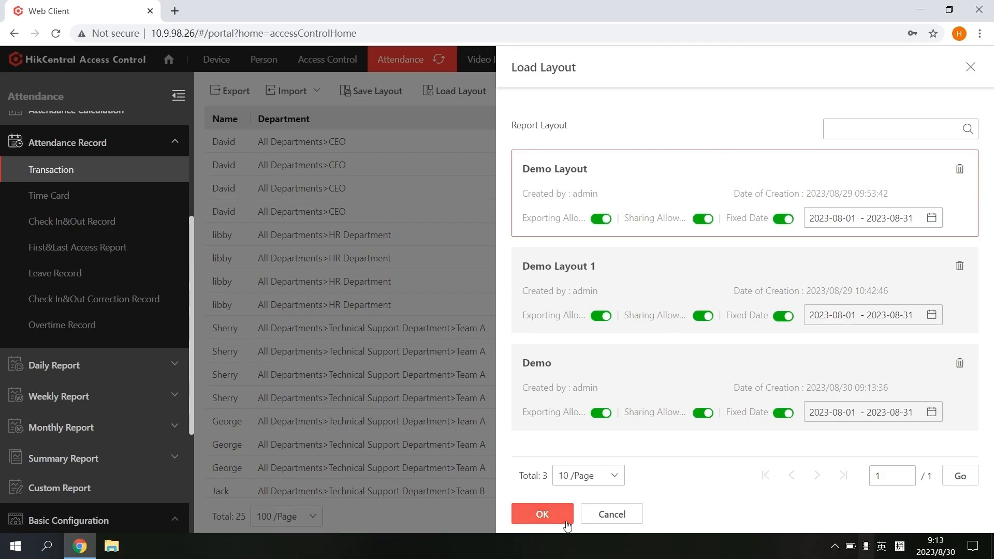
left_click(563, 521)
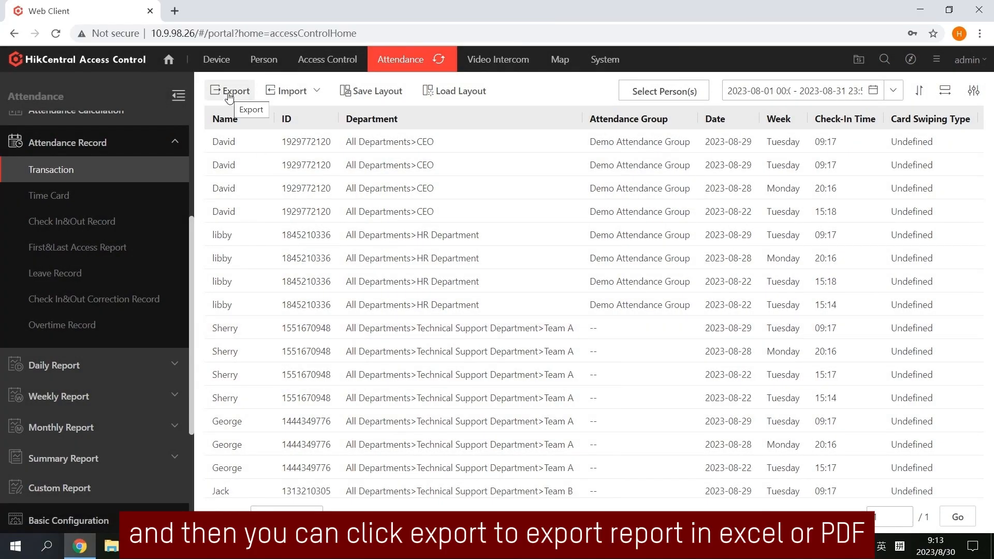
left_click(229, 93)
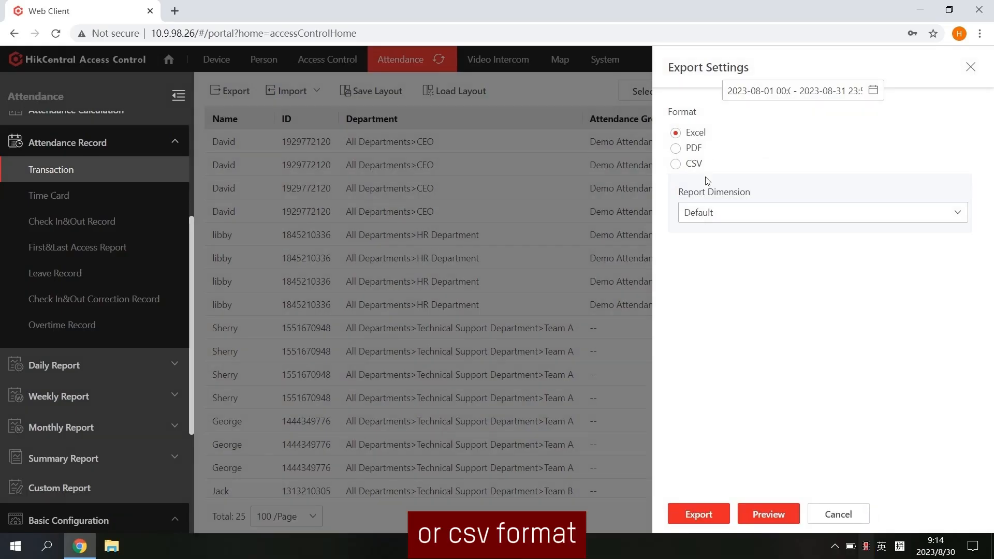
left_click(678, 512)
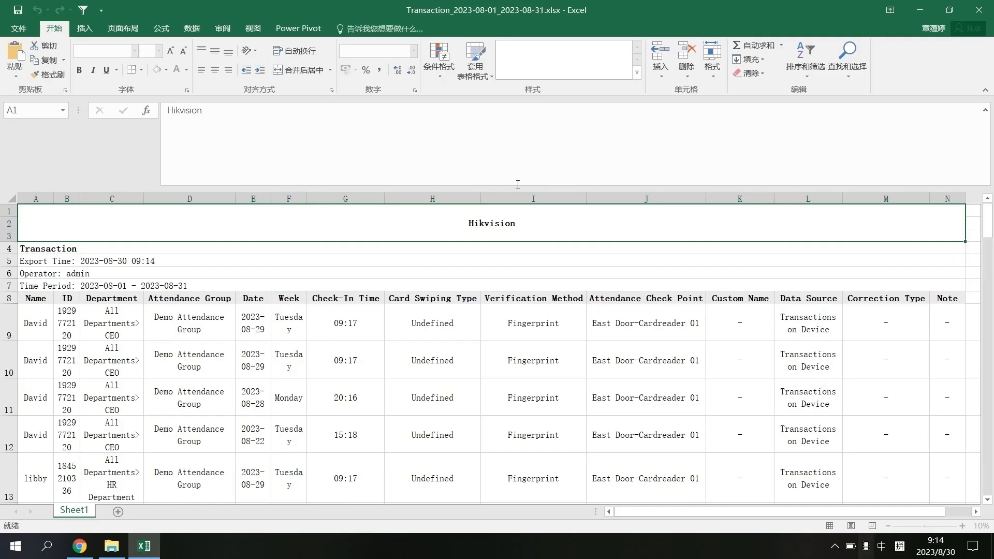
Close the Excel window holding the exported Transaction workbook
left_click(978, 10)
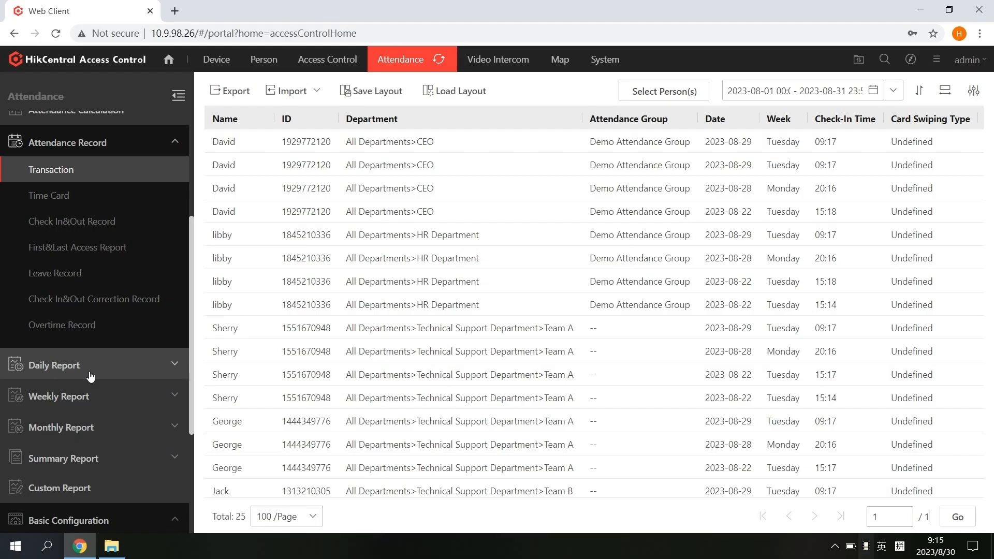
Save the Report Display settings with company name Hikvision, then check the empty Scheduled Report list
scroll(91, 376, "down", 4)
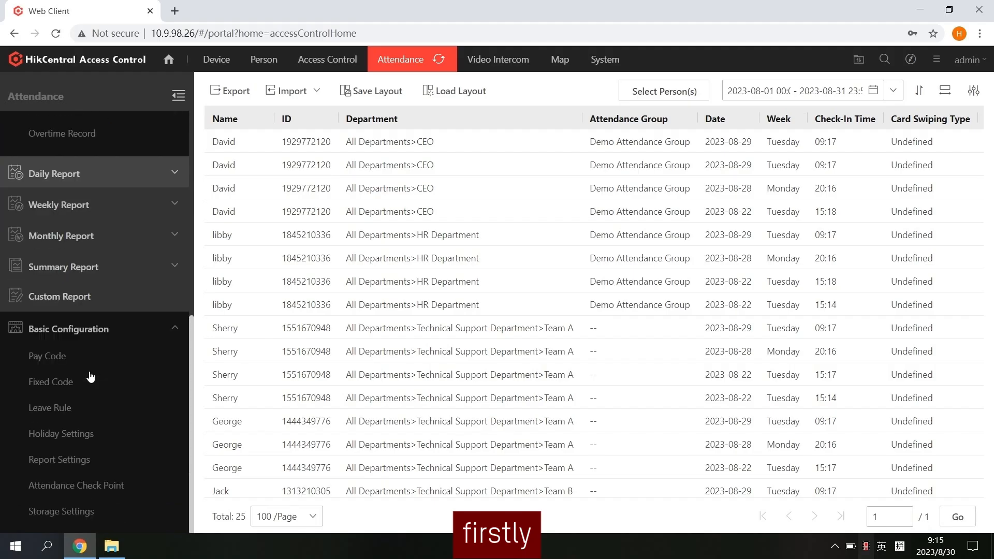
left_click(96, 460)
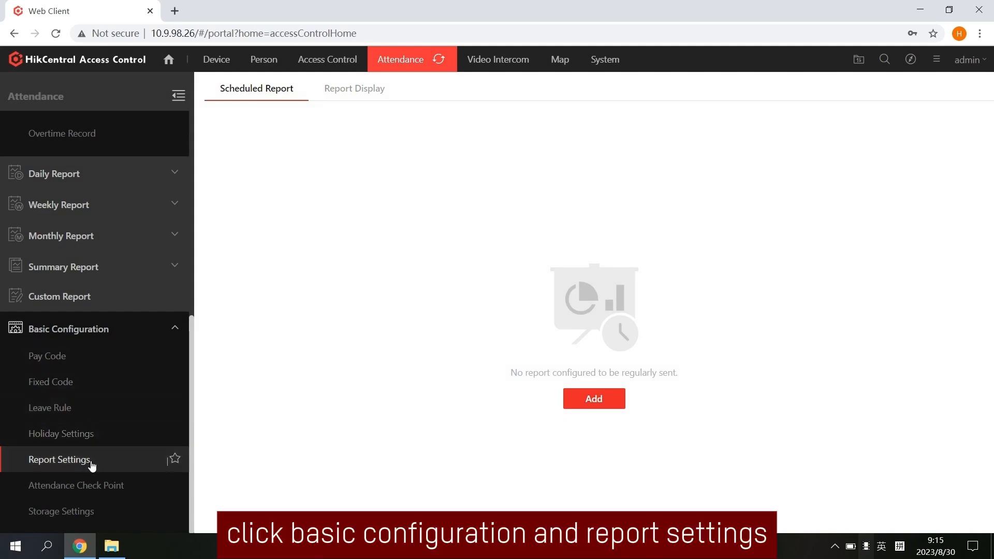
left_click(373, 90)
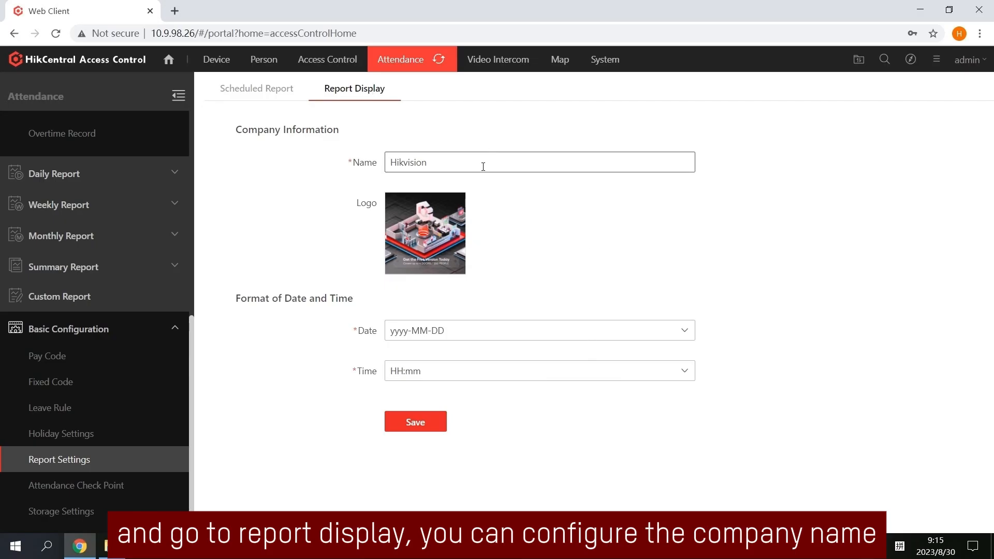
mouse_move(434, 232)
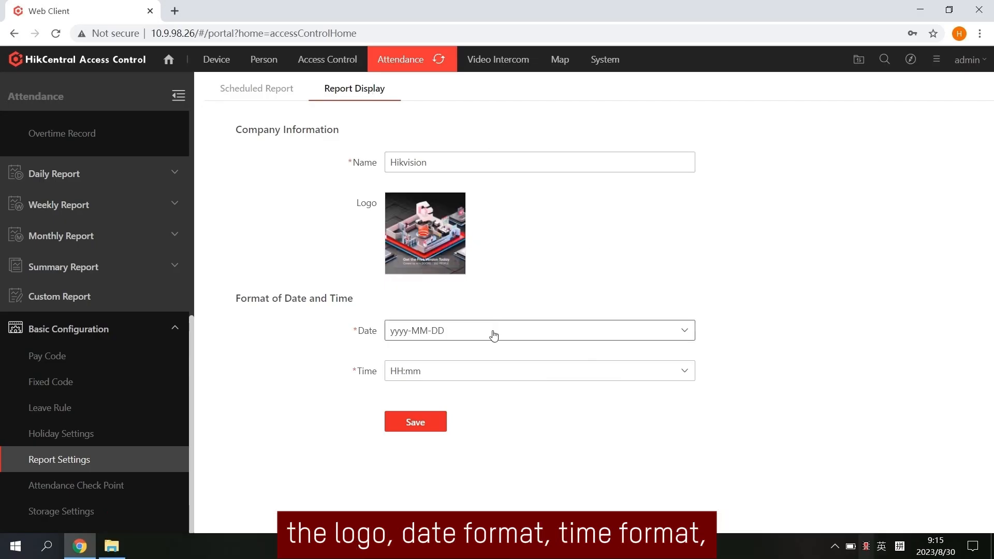
left_click(424, 421)
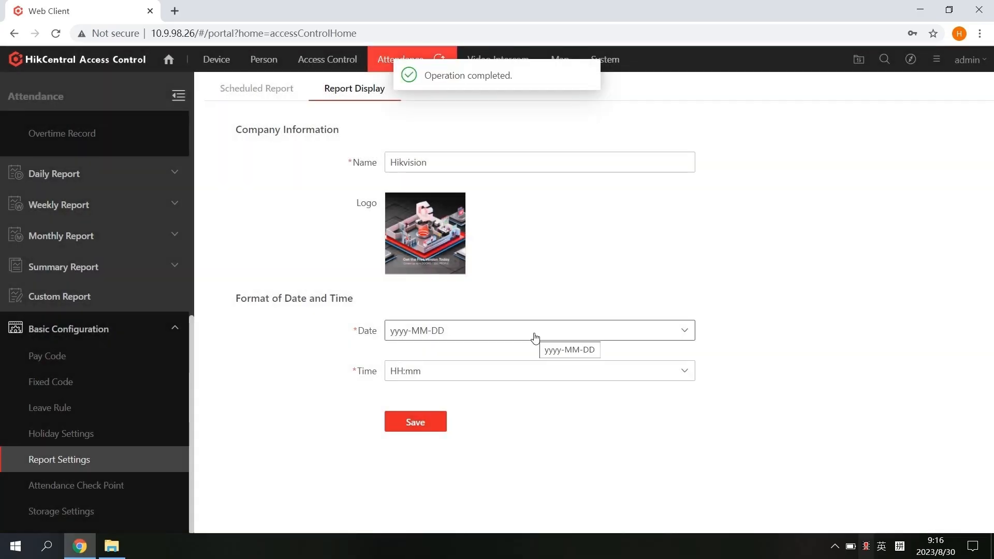
left_click(269, 91)
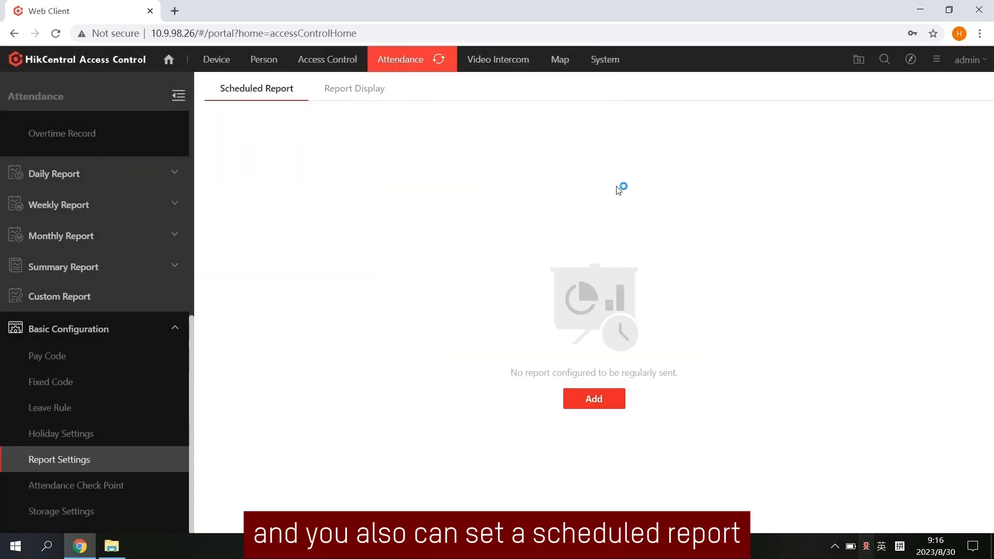
Start a new scheduled report, browse report types leaving Transaction, and expand Daily Report in the sidebar
left_click(604, 402)
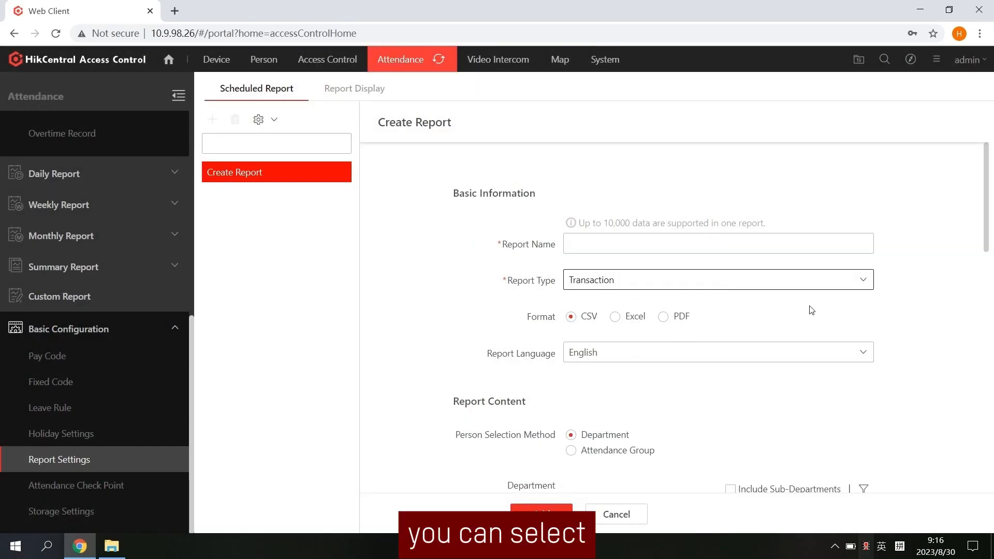
left_click(743, 285)
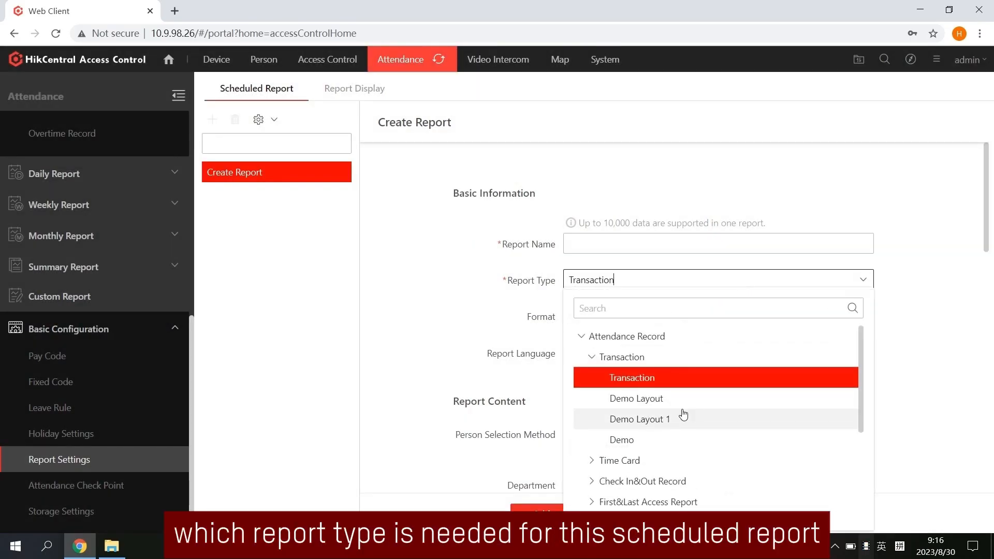
scroll(683, 414, "down", 3)
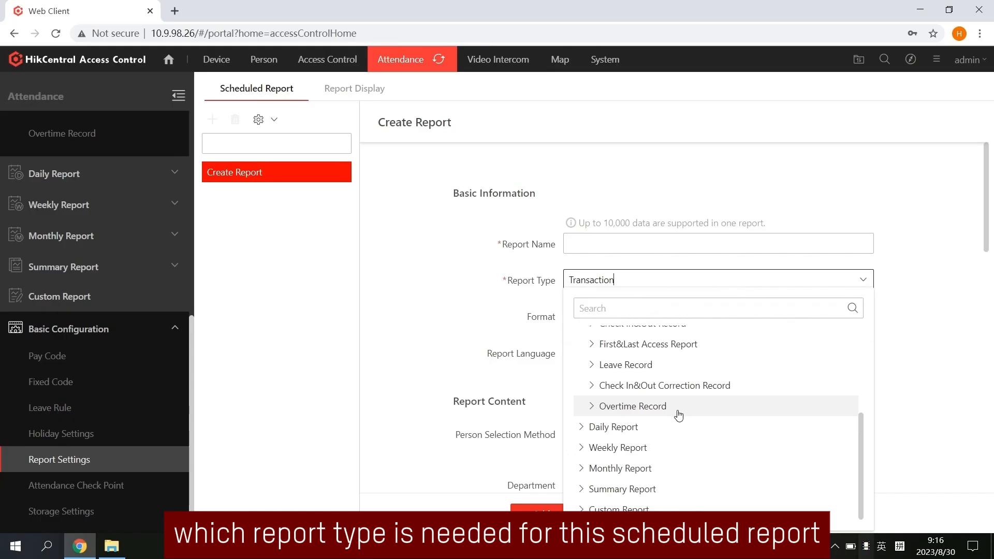
left_click(674, 285)
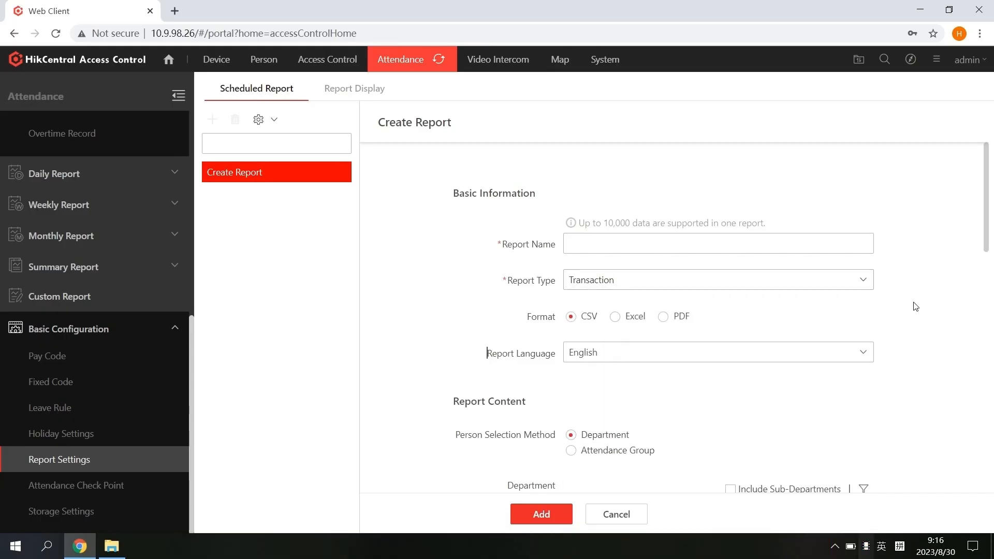
left_click(93, 329)
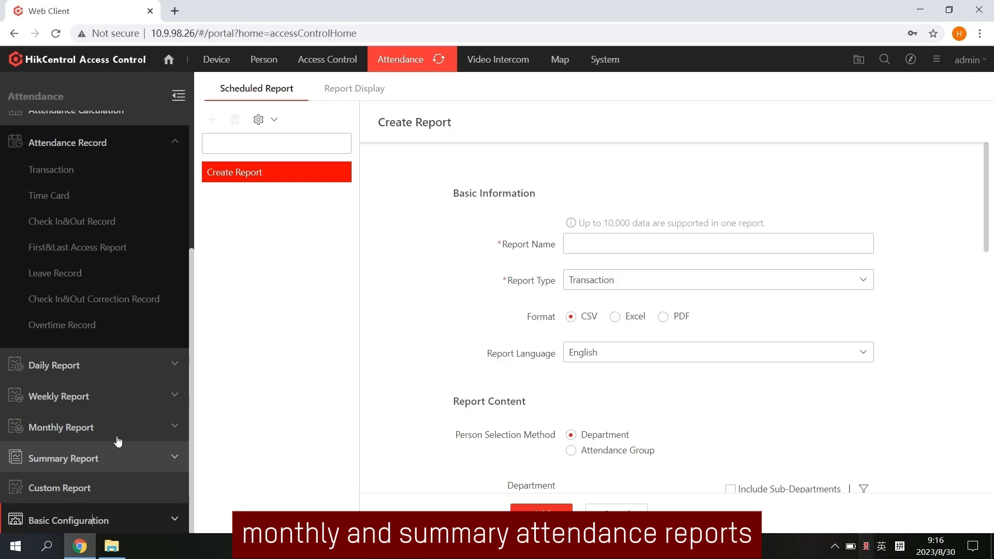
left_click(102, 376)
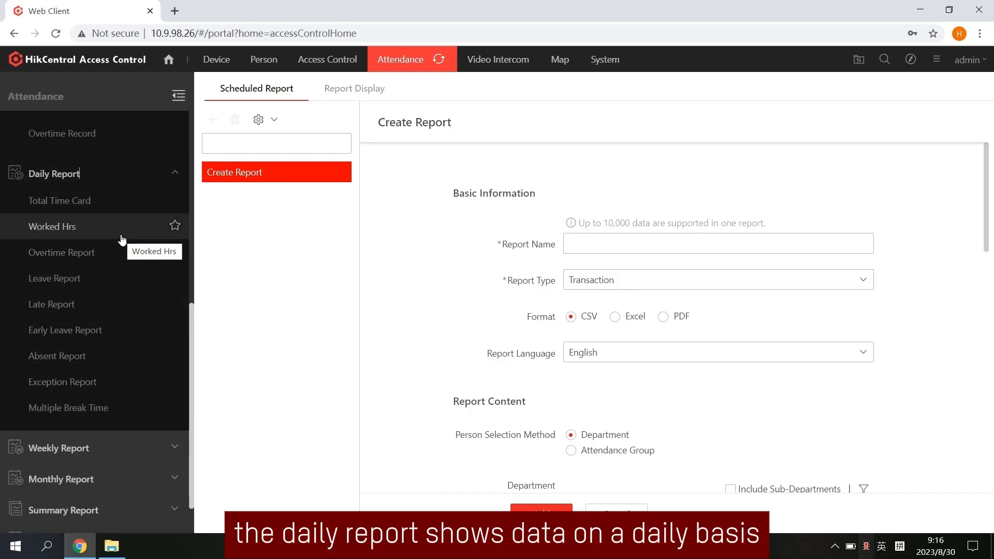
Open the 2023-08-29 Total Time Card daily report and export it as Excel
left_click(106, 199)
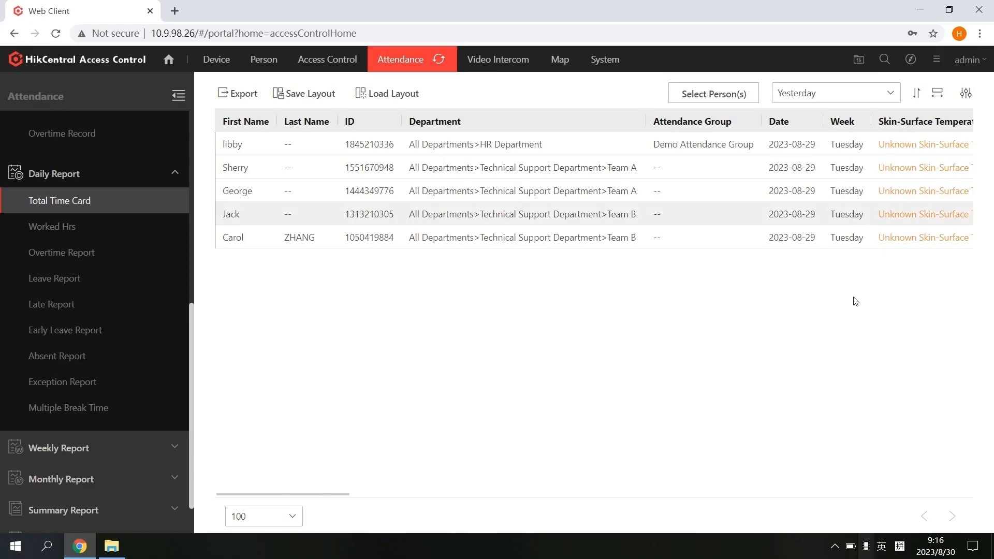
left_click(967, 96)
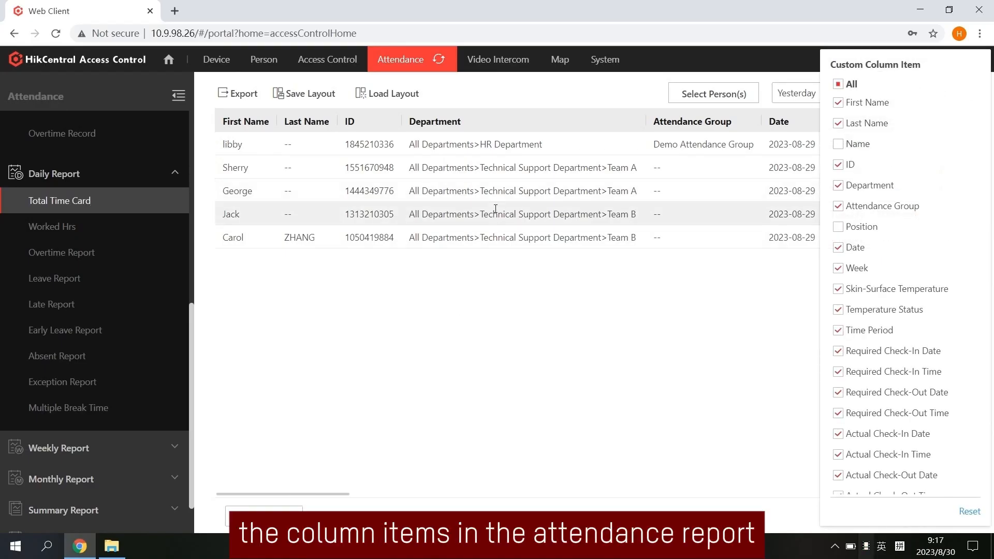
left_click(670, 313)
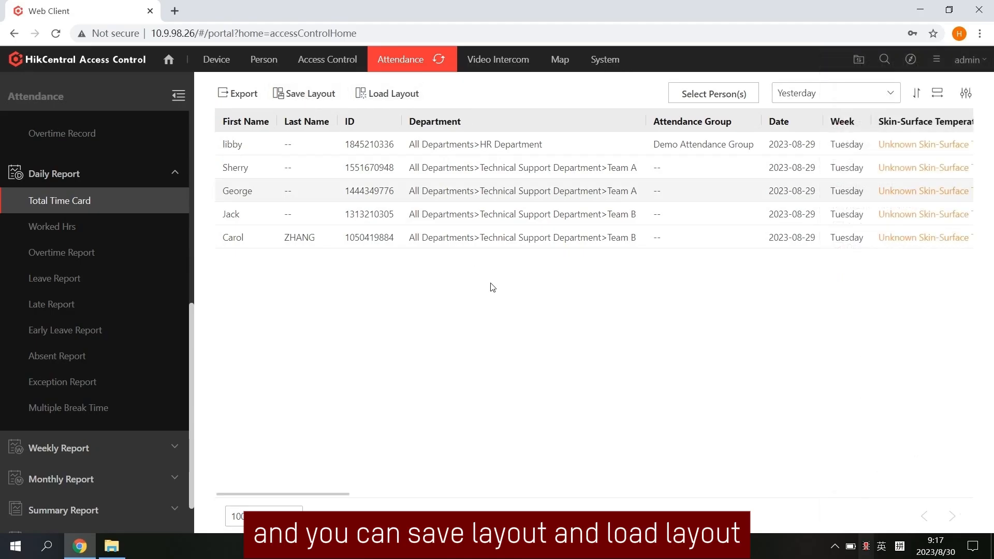
left_click(243, 93)
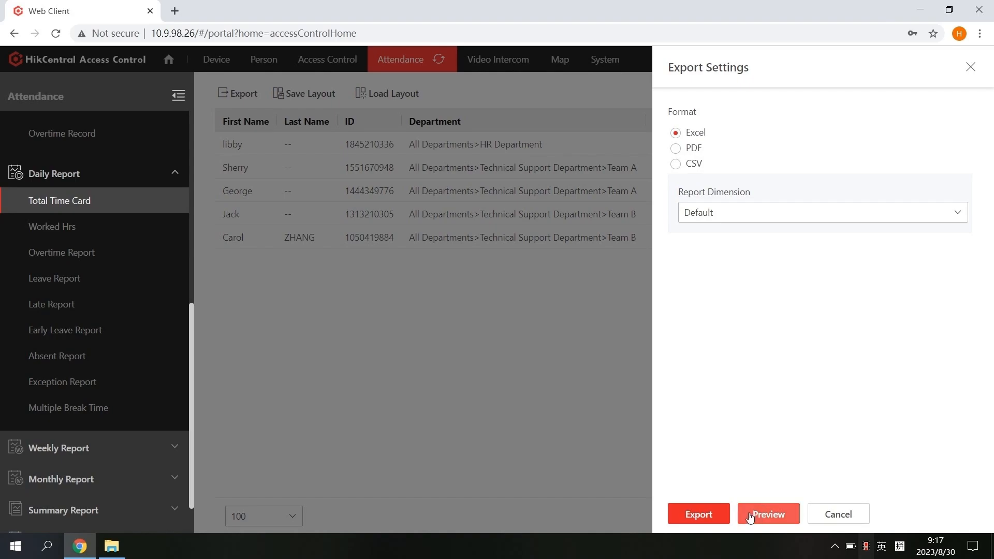
left_click(714, 514)
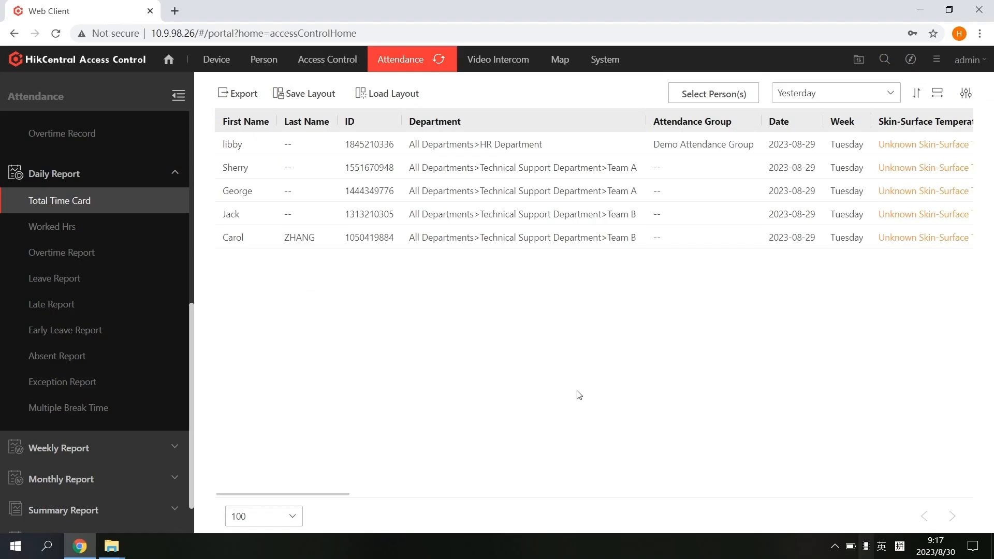
Open week 34's Weekly Details report and scroll right to the workday, late and early-leave columns
left_click(140, 448)
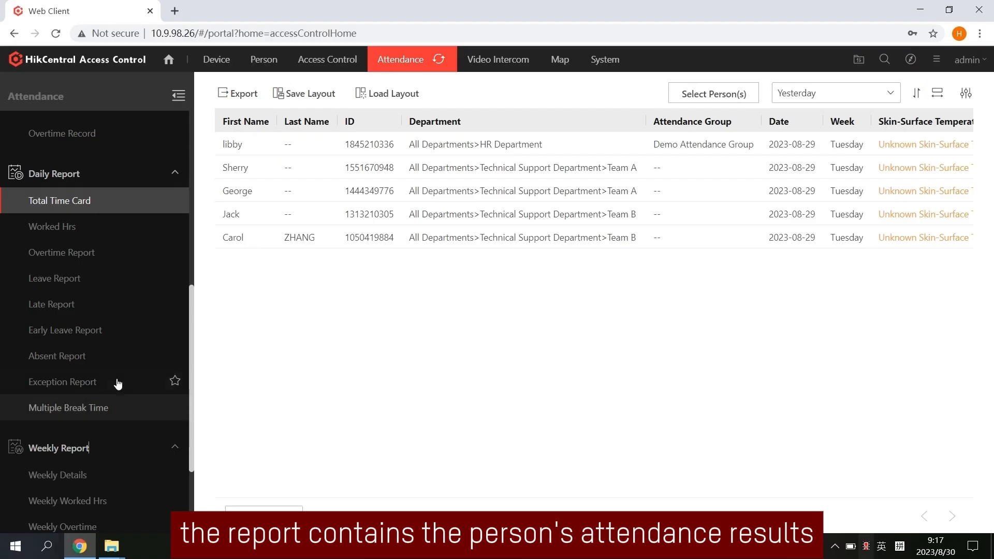
scroll(118, 382, "down", 3)
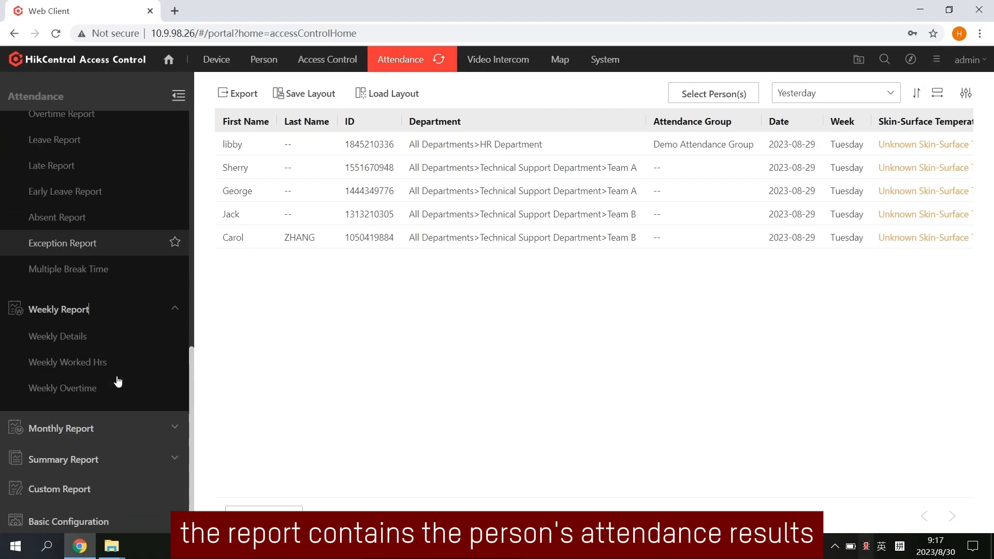
left_click(94, 339)
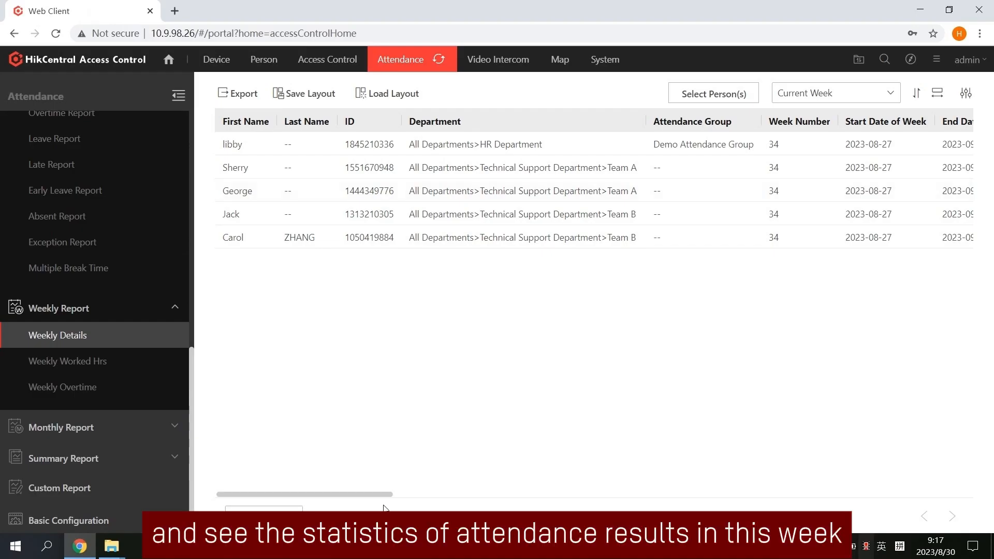
left_click_drag(365, 494, 447, 501)
left_click(447, 501)
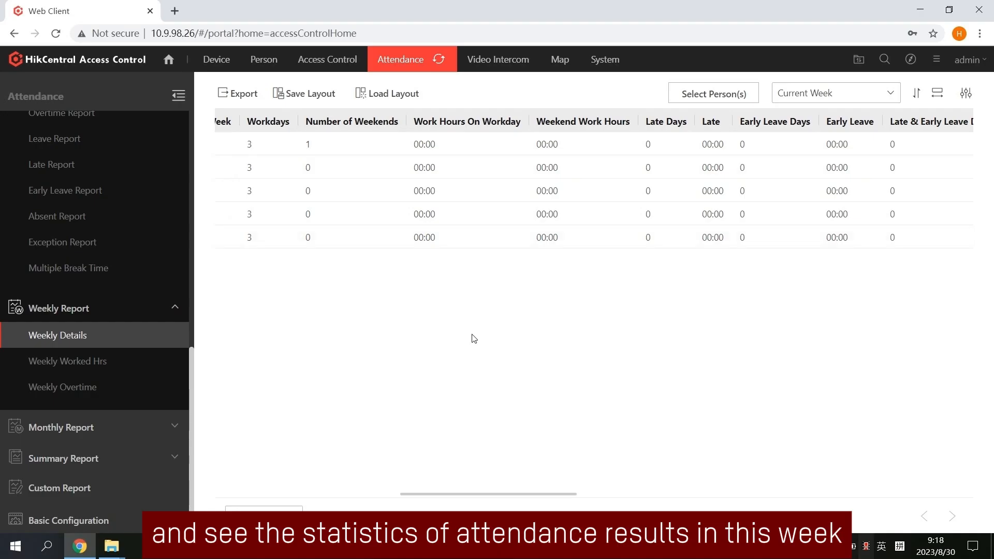
Open the August Monthly Details report and scroll across the daily Absent and No Schedule statuses
left_click(50, 427)
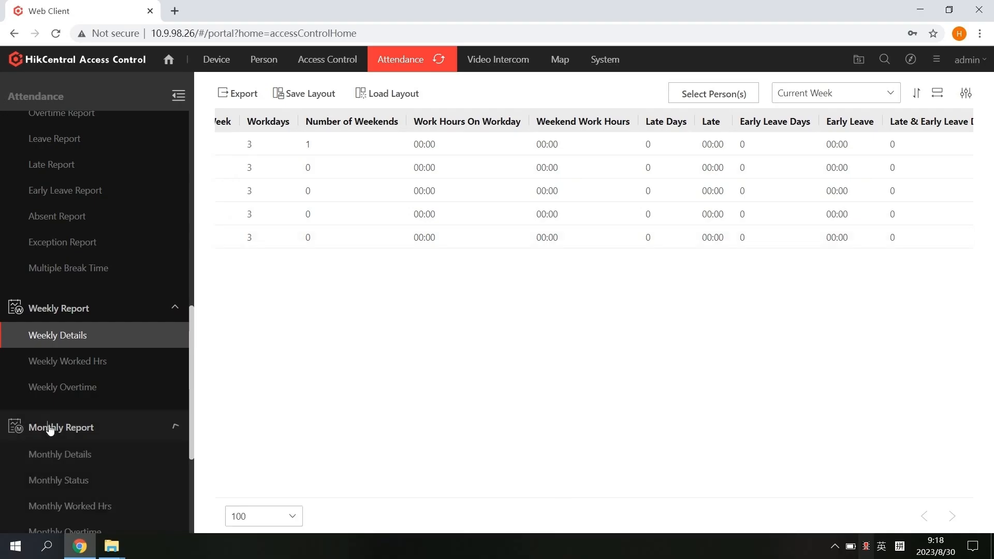
scroll(93, 434, "down", 2)
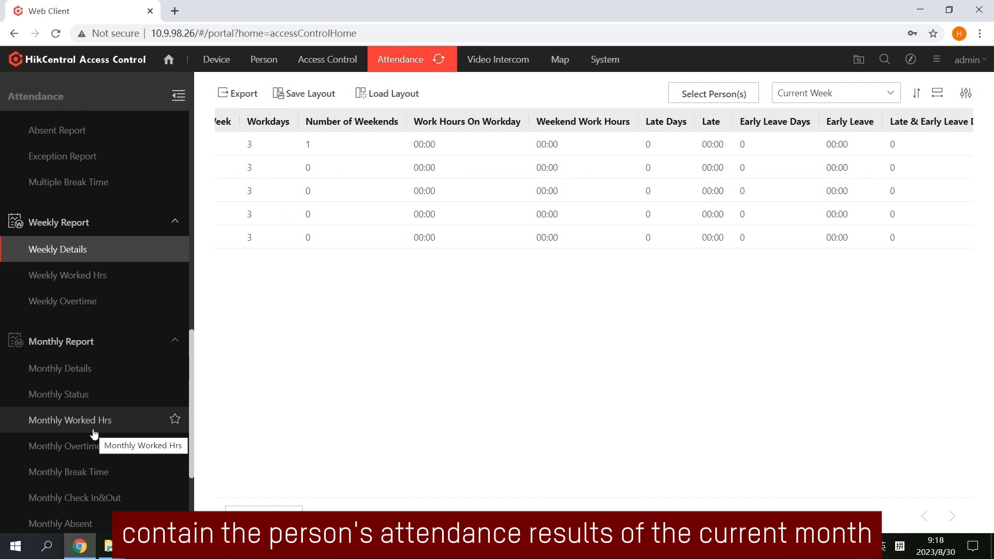
left_click(89, 368)
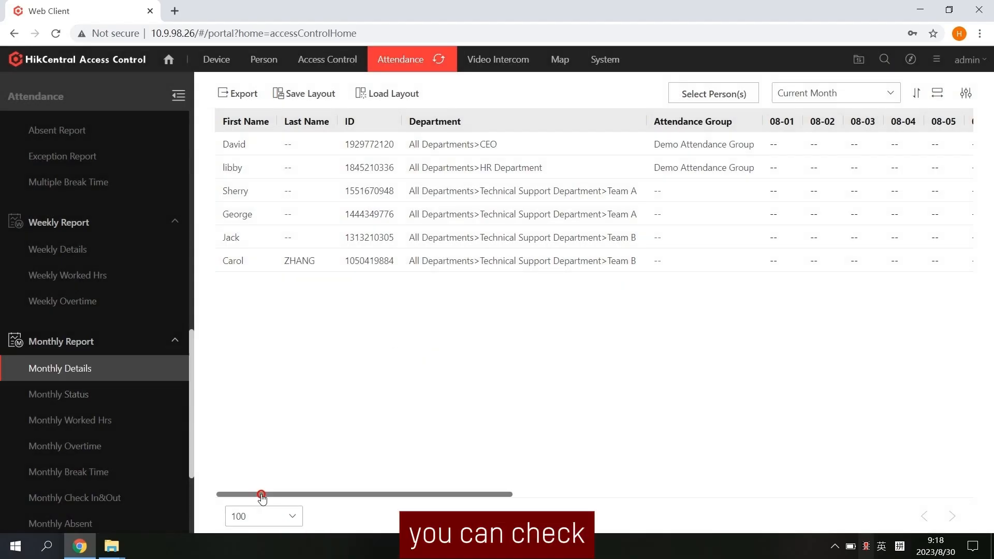
left_click_drag(261, 494, 458, 496)
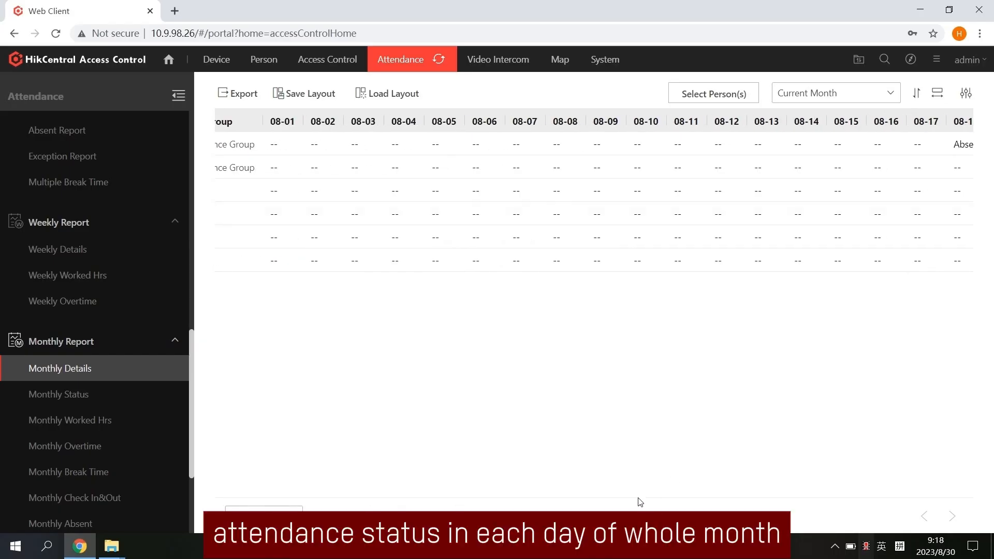
left_click_drag(639, 500, 831, 499)
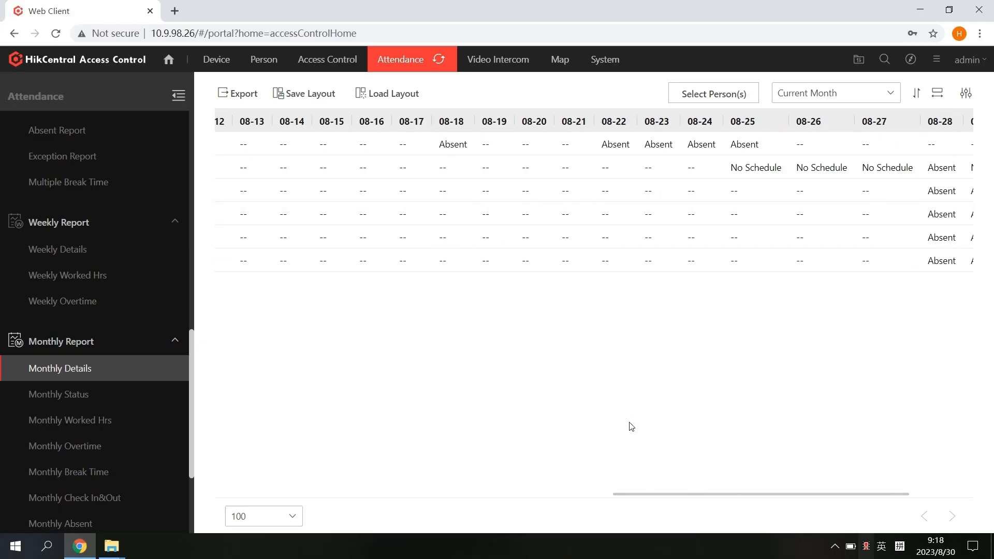
scroll(104, 411, "down", 3)
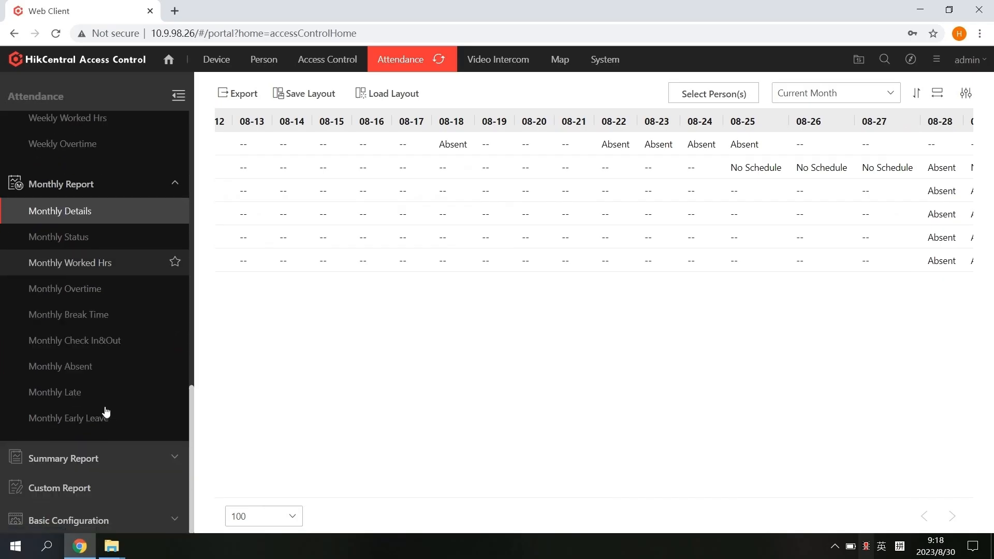
left_click(98, 459)
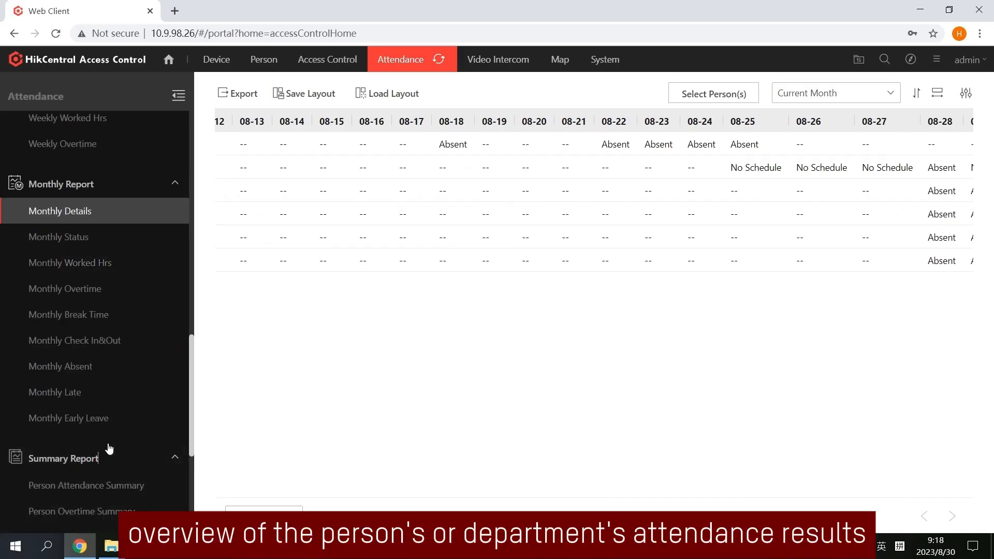
scroll(107, 450, "down", 3)
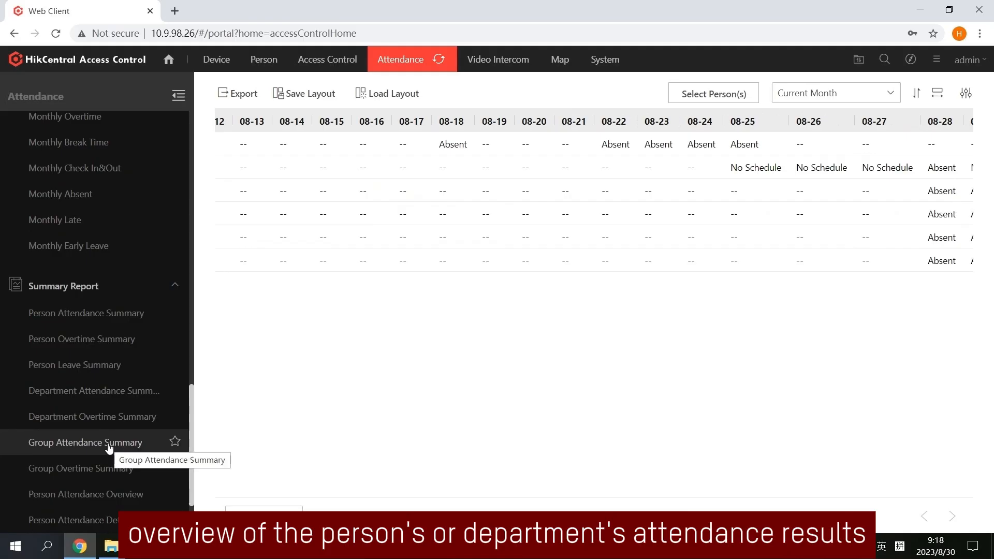
View the Person and Department Attendance Summaries, exporting the department summary to Excel
left_click(114, 314)
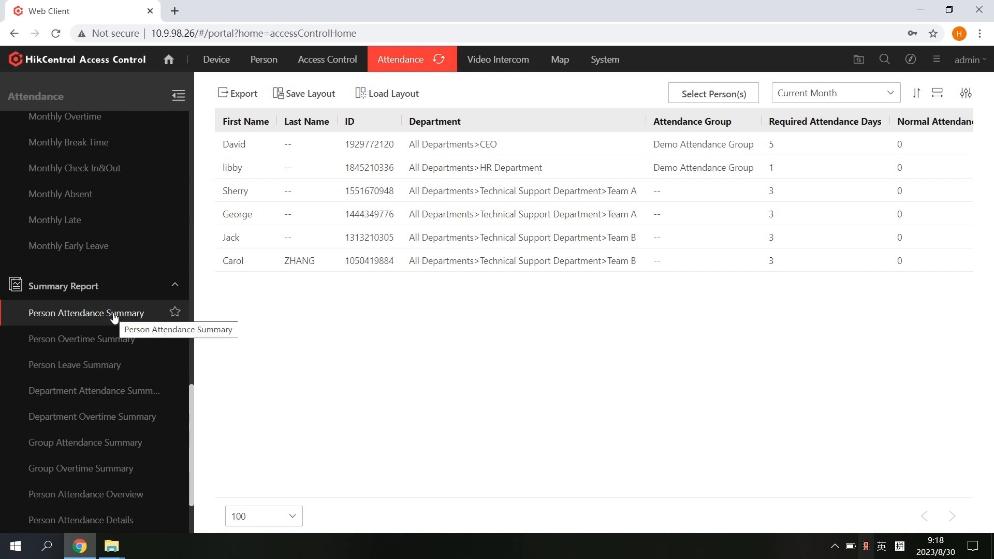
left_click(100, 398)
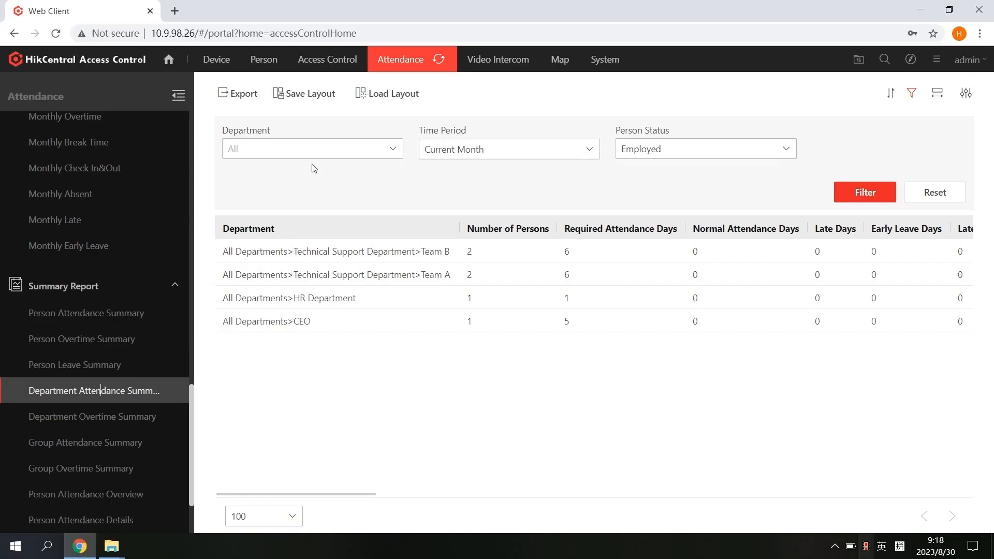
left_click(244, 95)
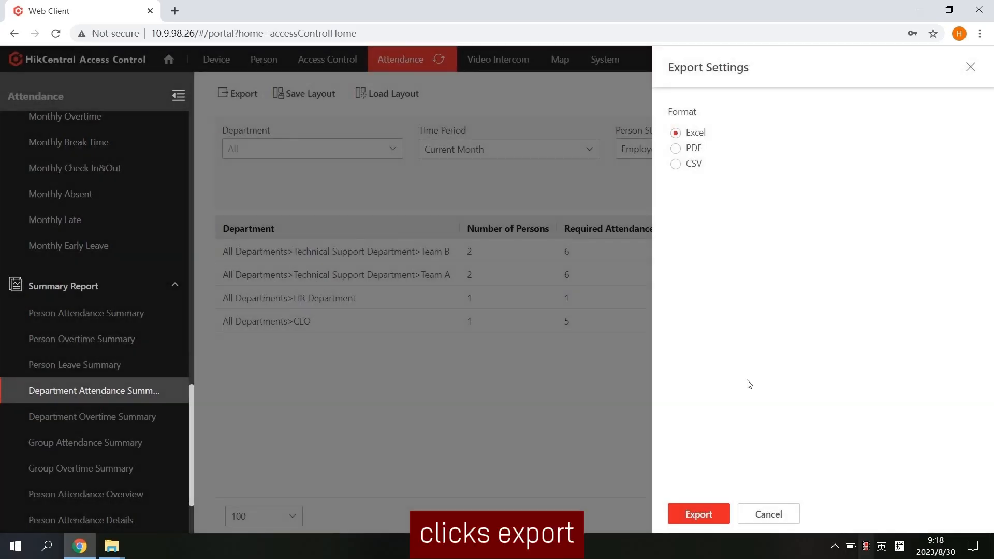
left_click(698, 514)
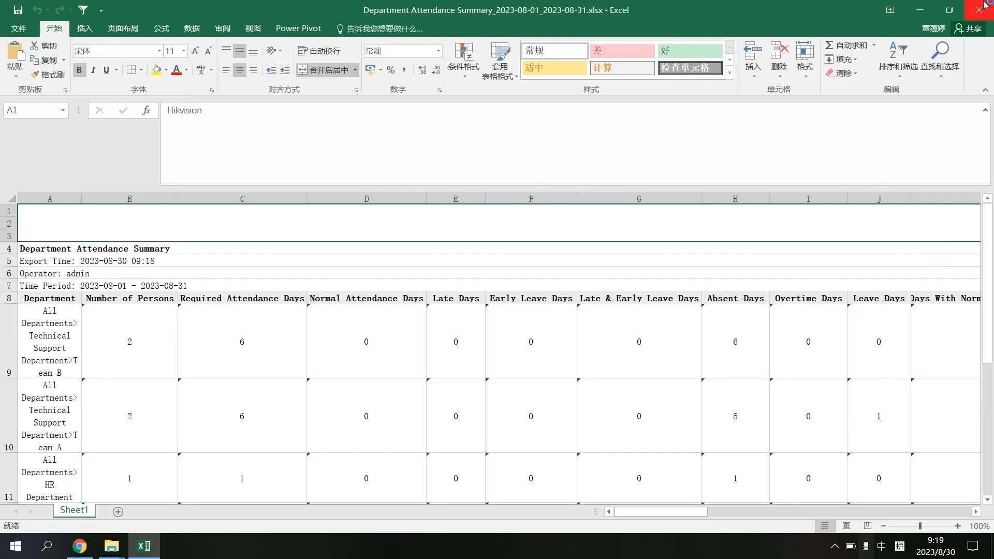
left_click(984, 3)
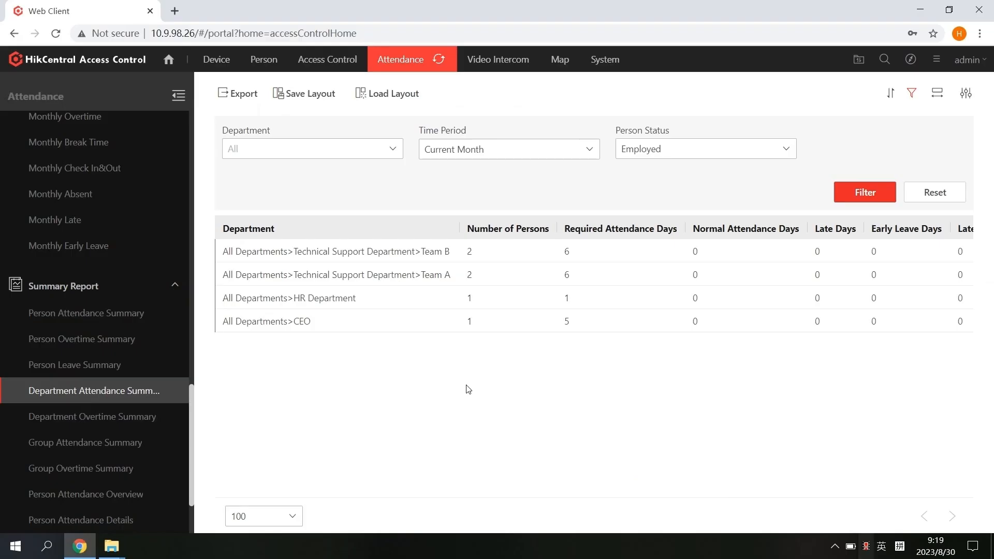
left_click(85, 293)
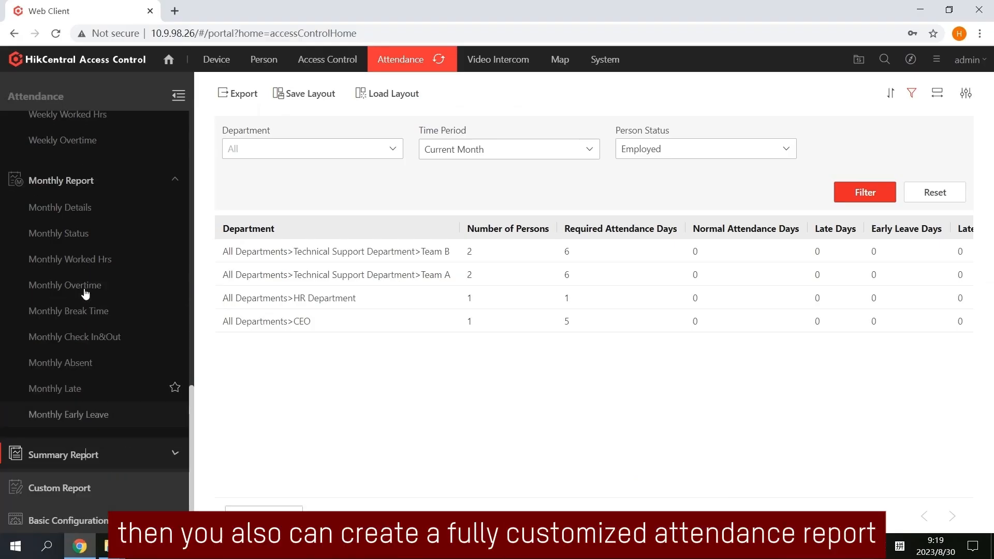
Start a custom report named Demo with Name, Attendance Status and Department fields
left_click(133, 487)
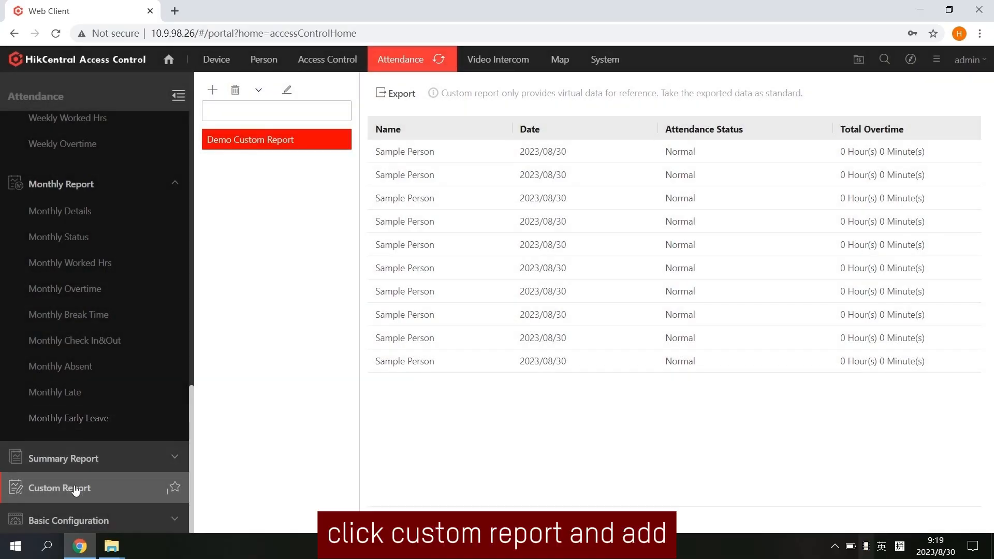
left_click(212, 90)
type("Demo")
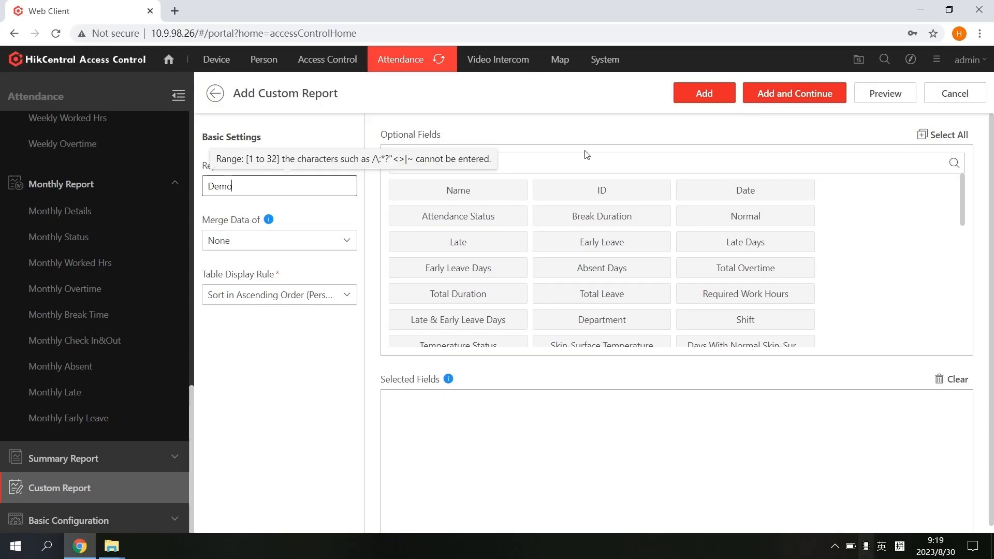
left_click(483, 193)
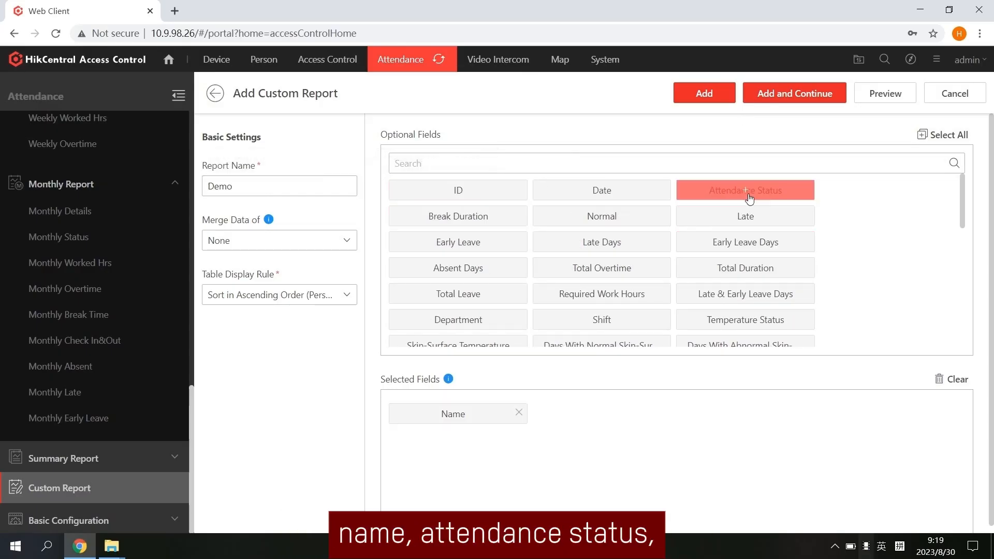
left_click(749, 198)
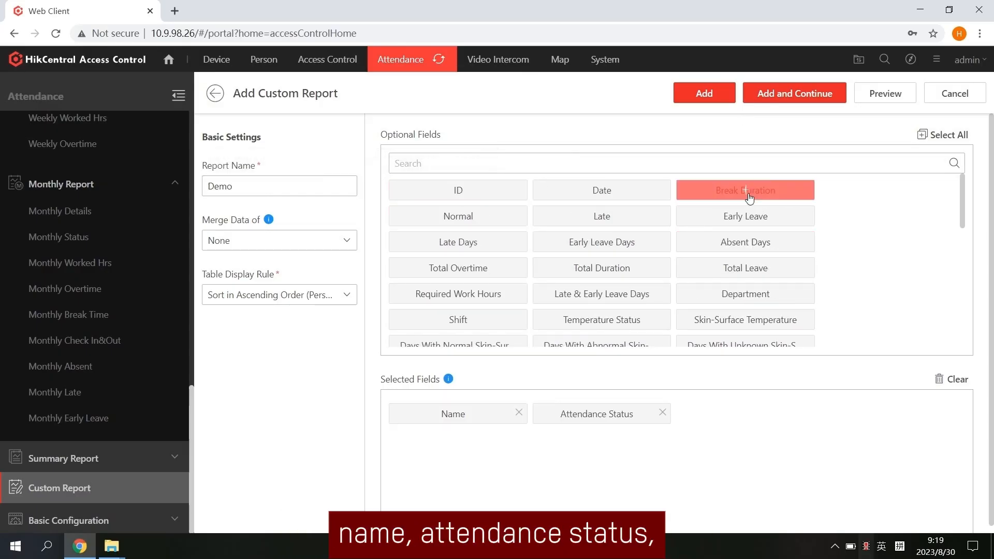
left_click(745, 293)
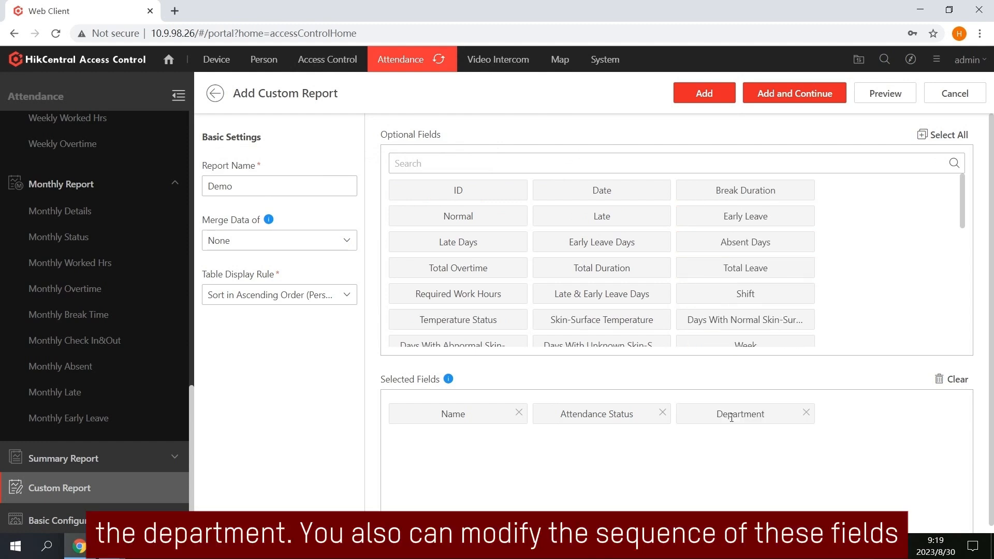
Move Department ahead of Attendance Status, preview the columns, and save the Demo report
left_click_drag(732, 421, 568, 422)
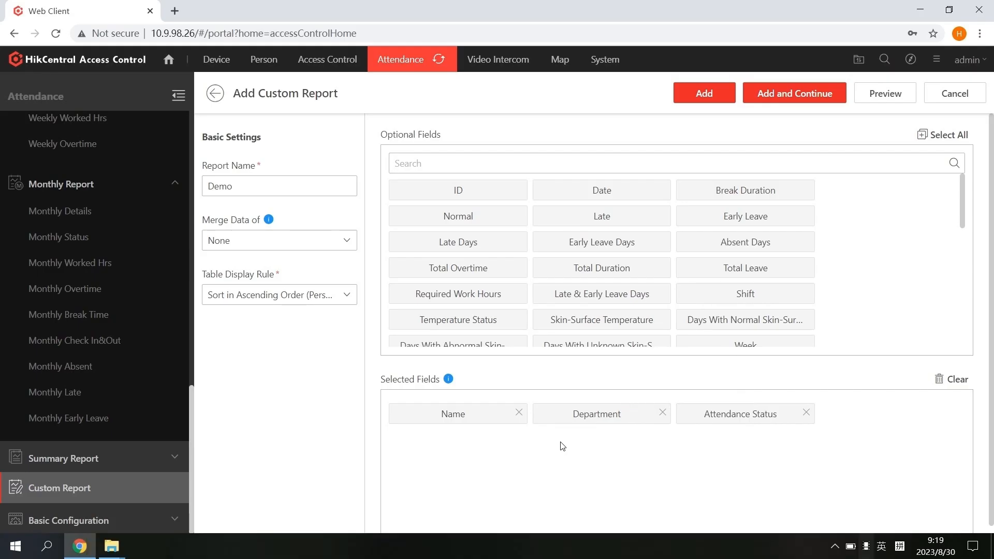
left_click(893, 93)
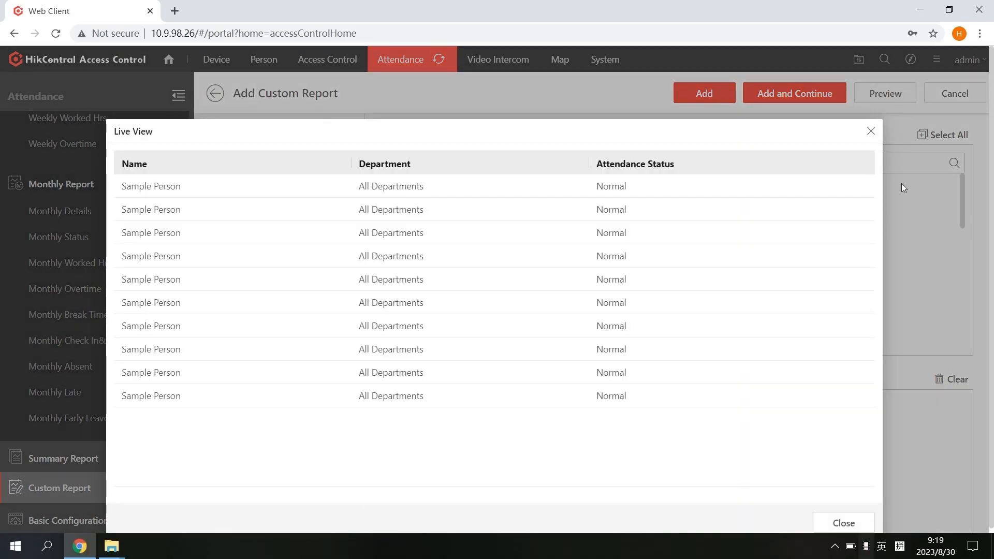
left_click(839, 522)
left_click(719, 92)
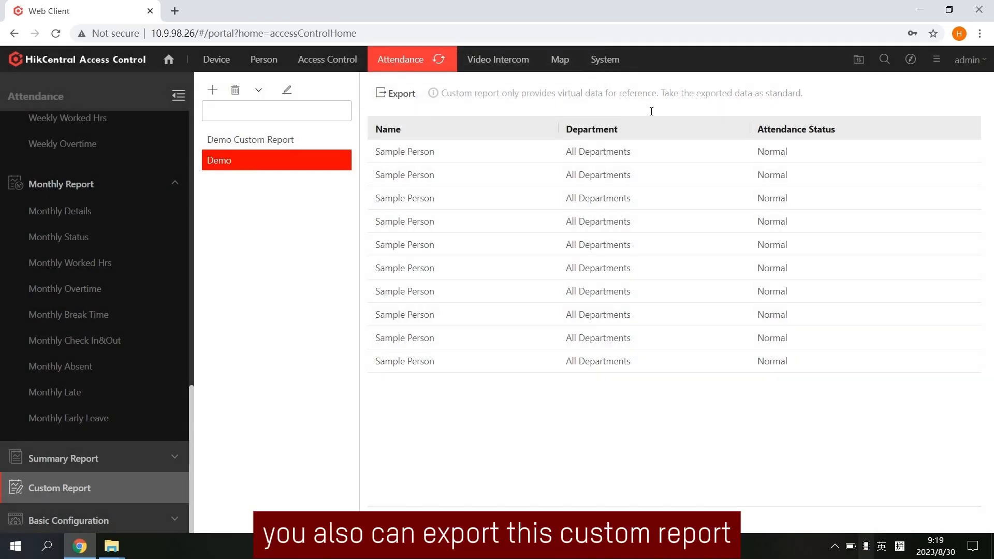
Export last week's Demo report for CEO, HR and Technical Support departments to Excel and open it
left_click(402, 92)
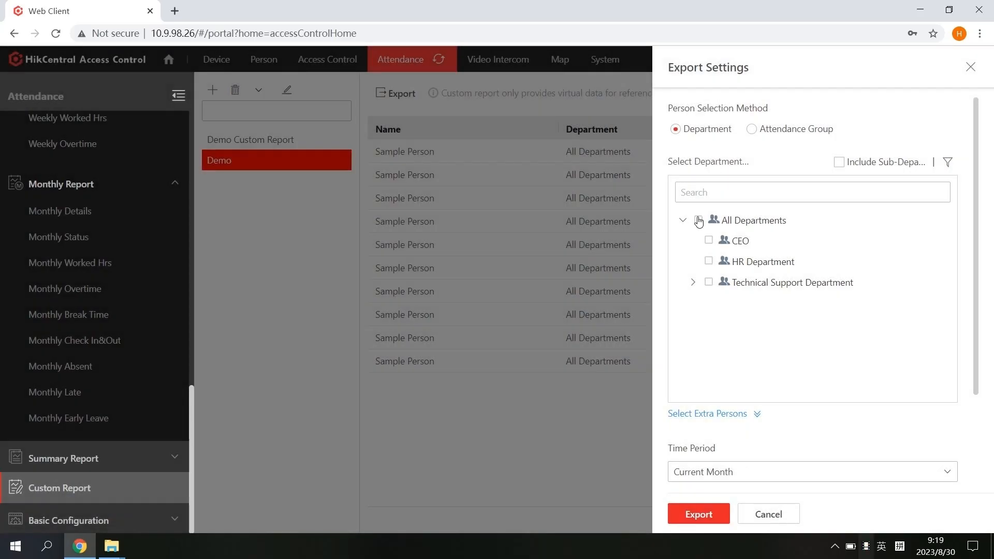
left_click(709, 240)
left_click(709, 261)
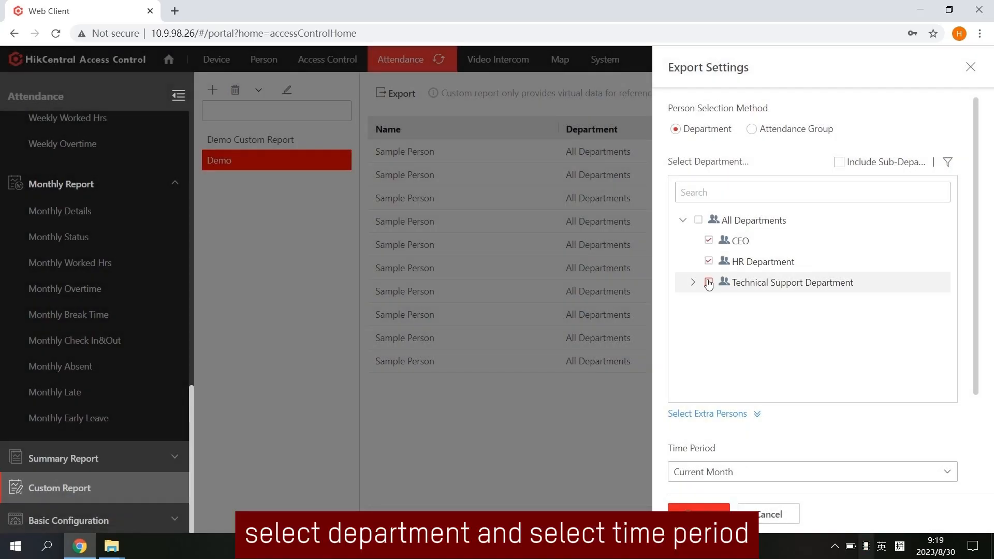
left_click(805, 461)
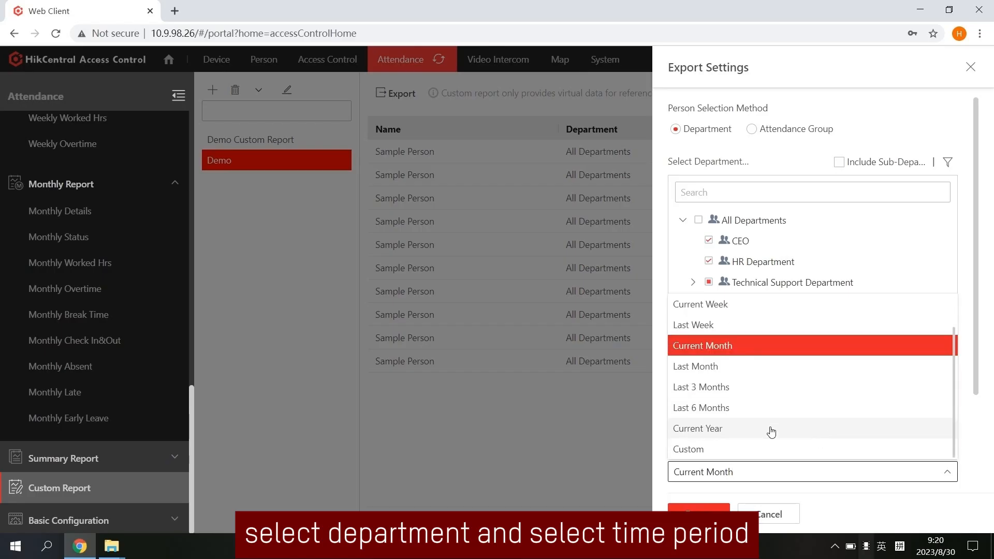
left_click(725, 325)
scroll(952, 336, "down", 3)
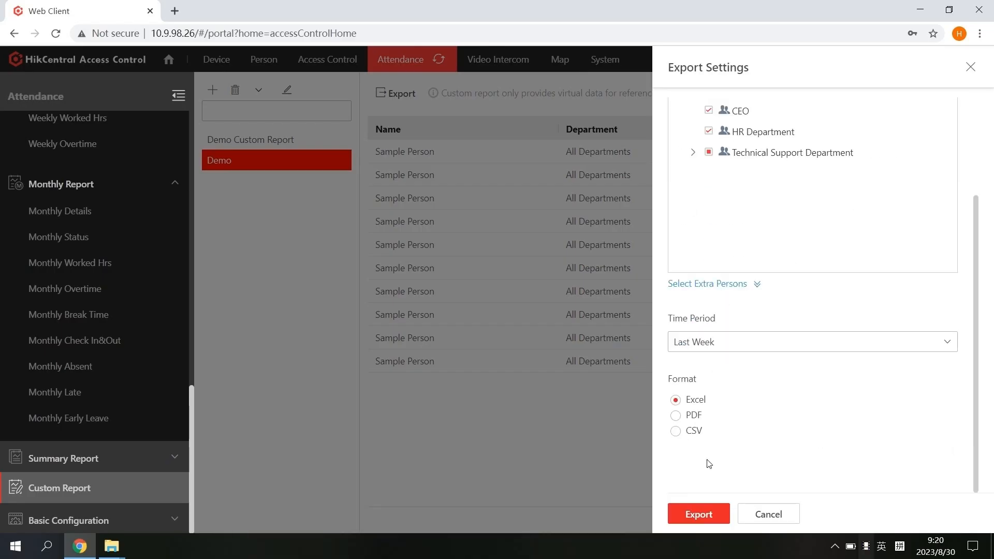
left_click(696, 513)
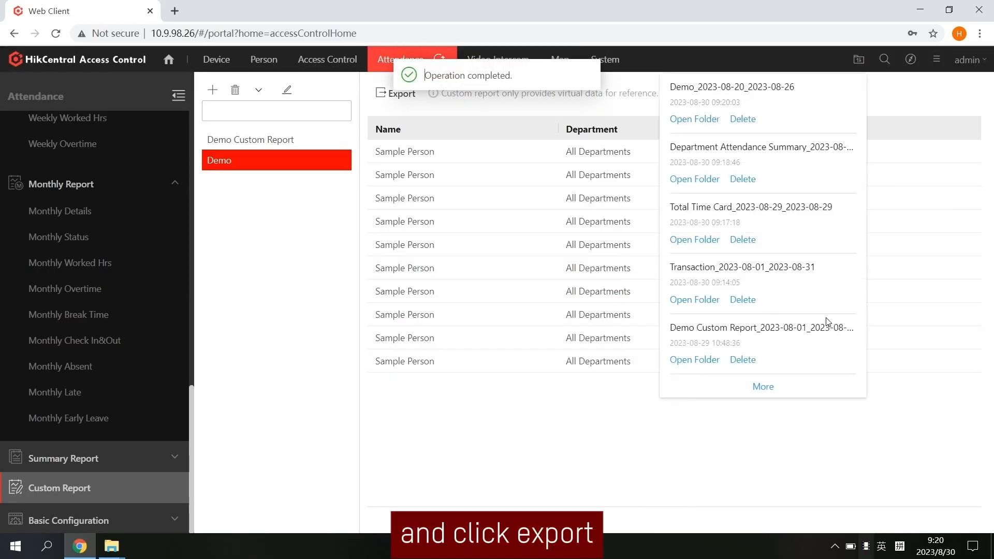
left_click(706, 120)
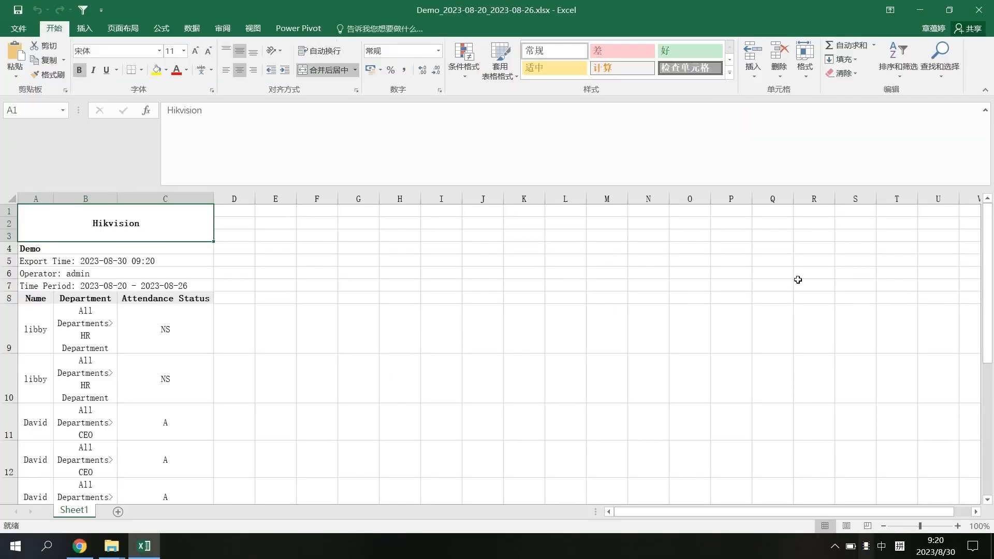